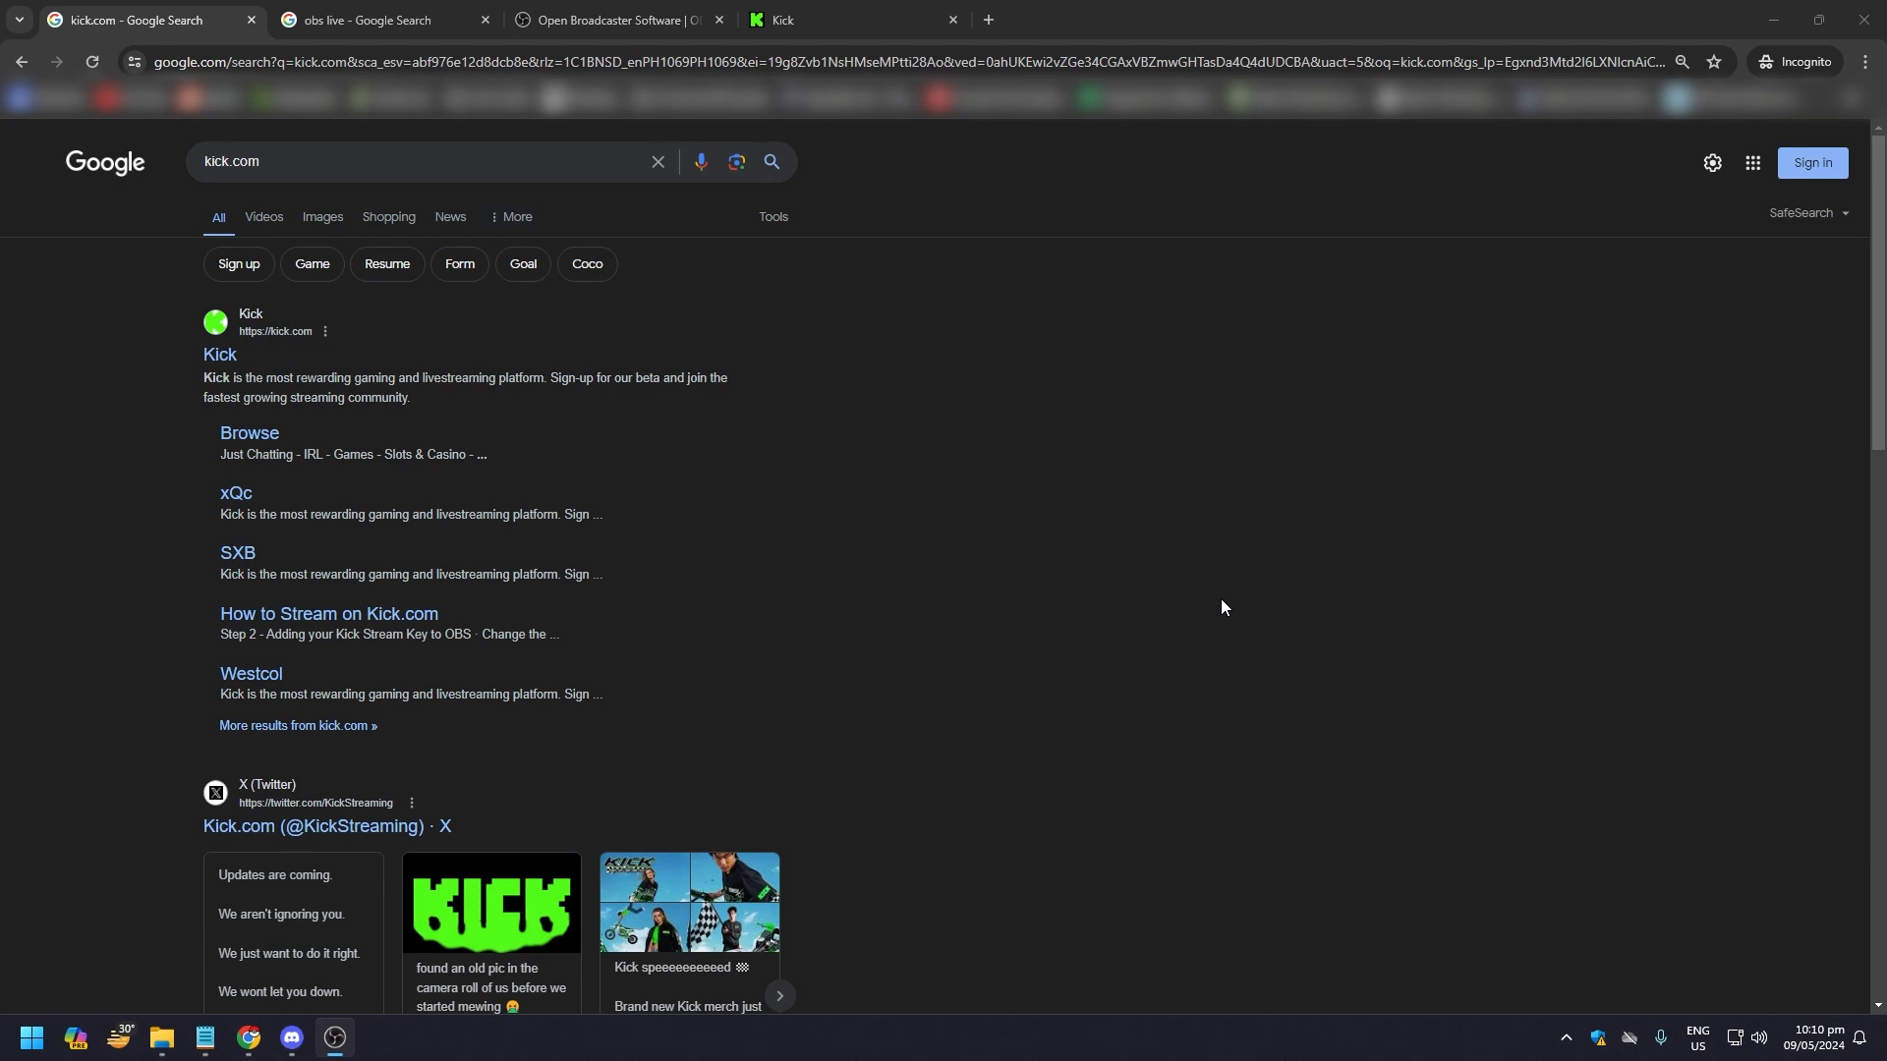
Step: Review the Google results for kick.com and obs live, the Kick home page and the OBS Studio download page
left_click(178, 5)
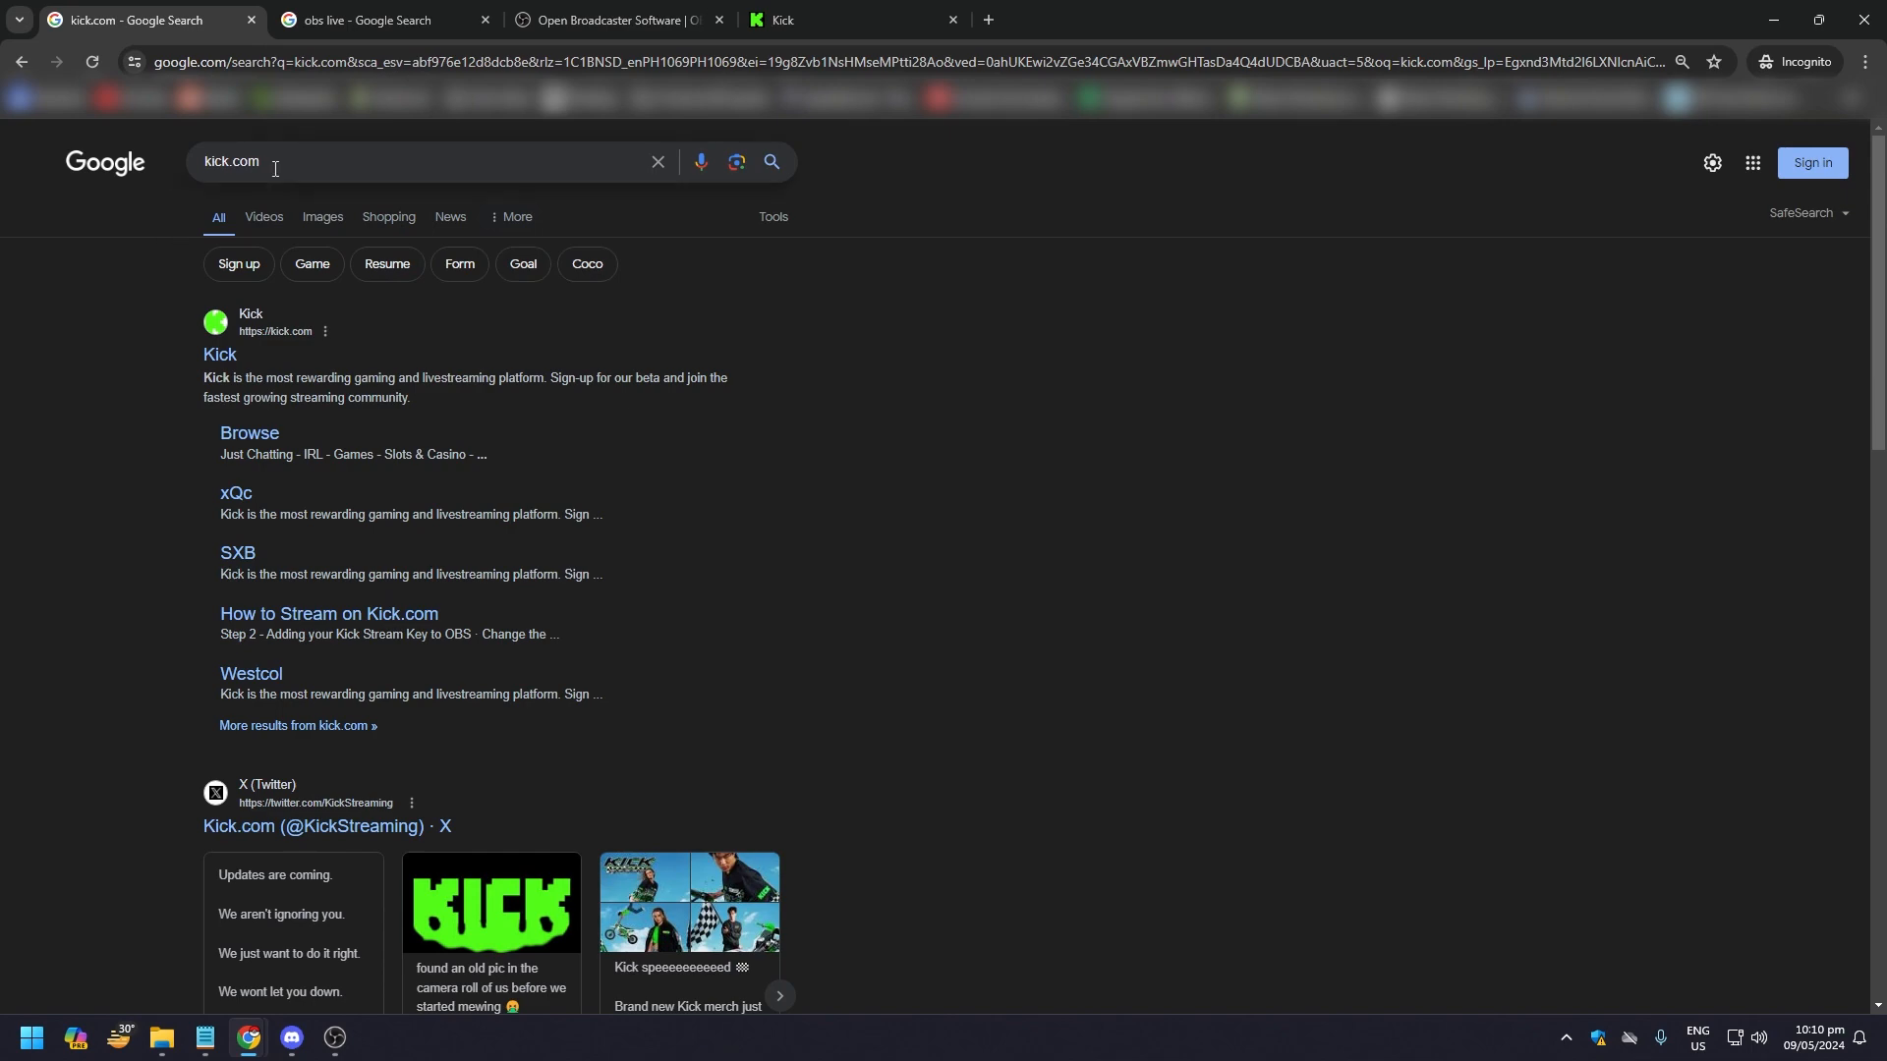
left_click(337, 12)
left_click(196, 14)
left_click(892, 11)
left_click(210, 8)
left_click(401, 13)
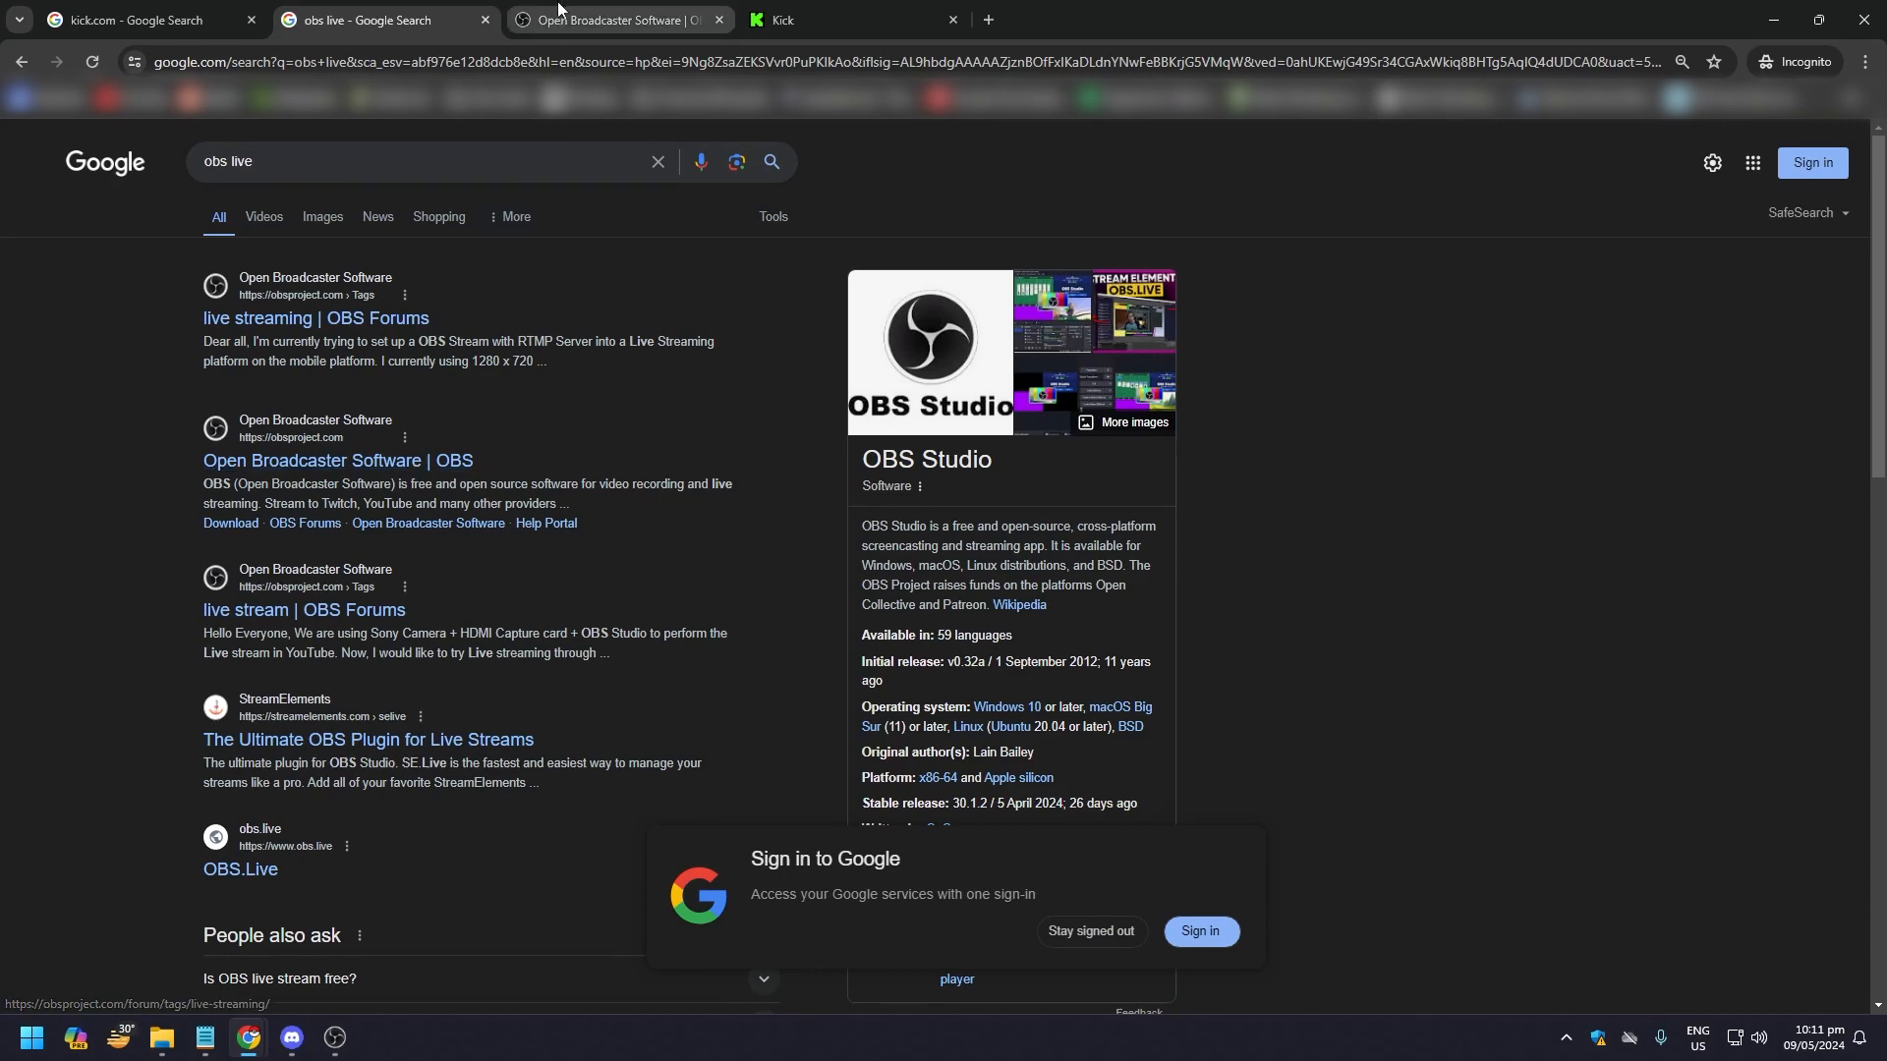
left_click(649, 12)
left_click(826, 9)
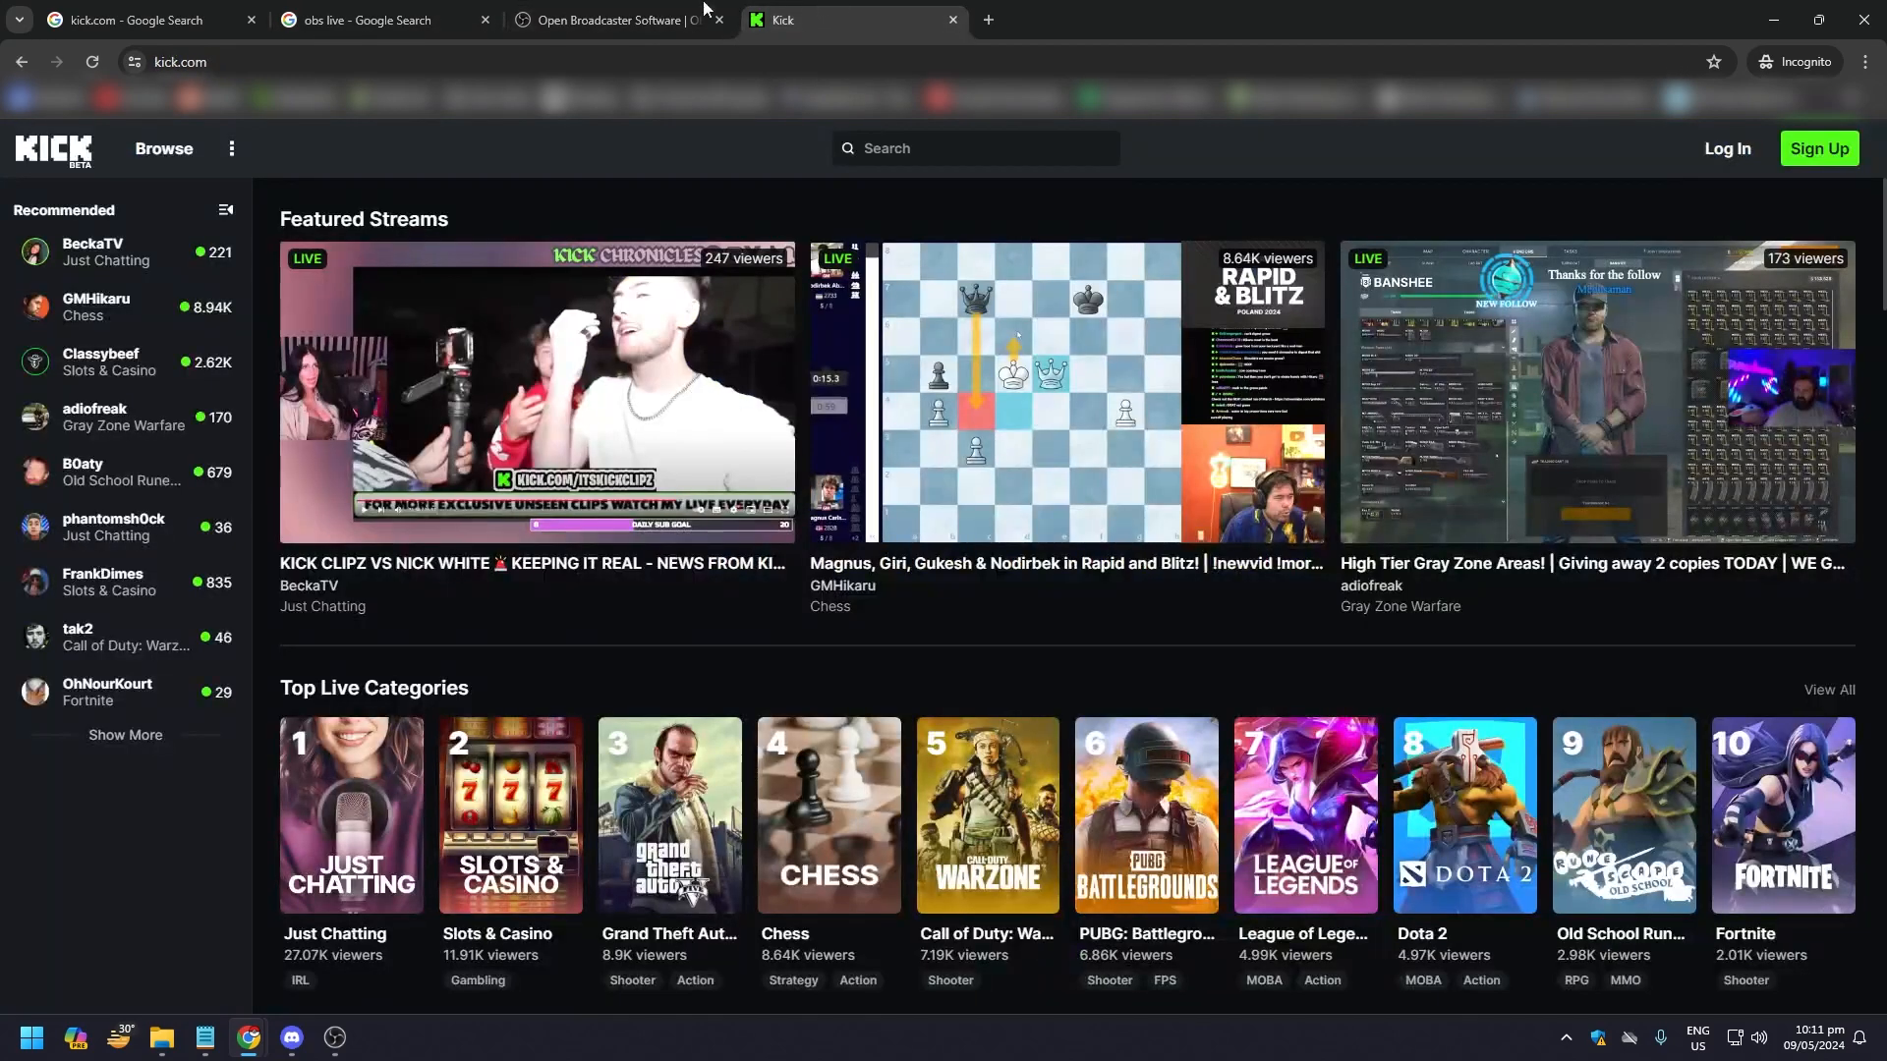
left_click(604, 8)
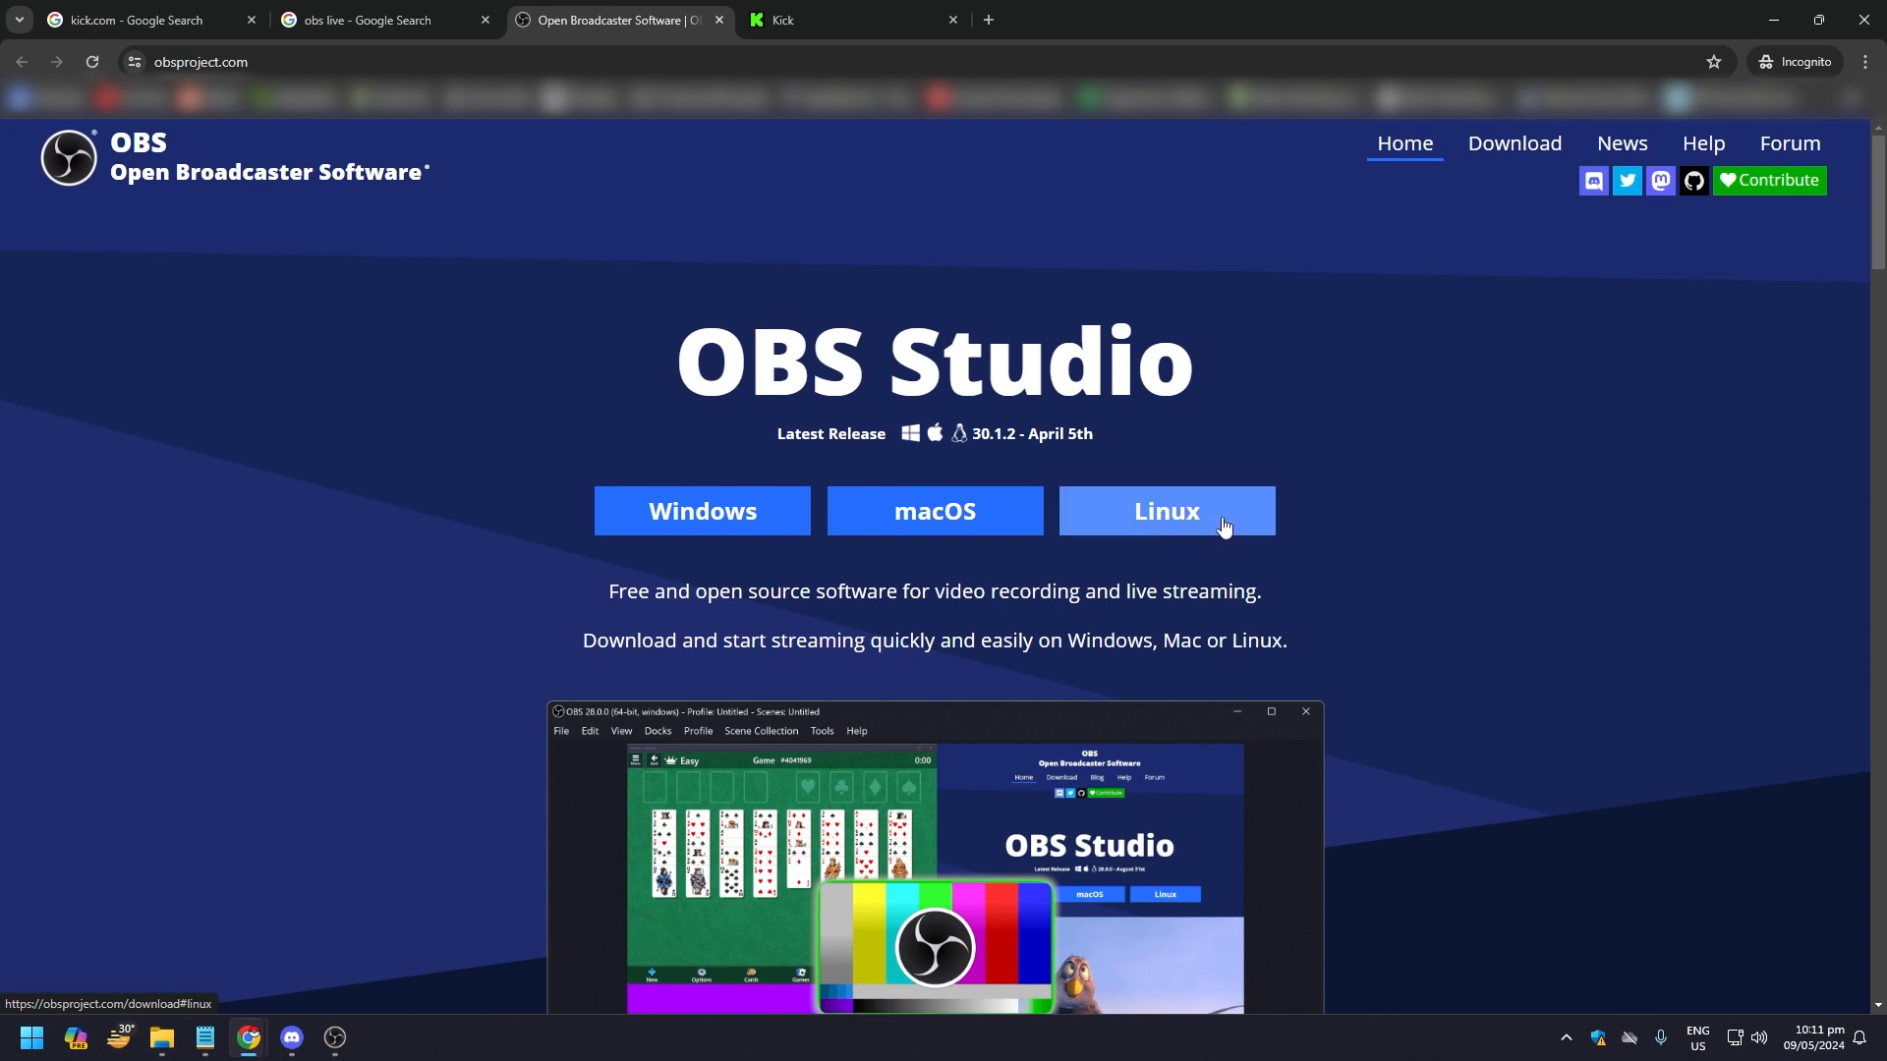
Step: Request the Windows installer from the OBS website, cancel saving it, and briefly bring up the installed OBS Studio
left_click(723, 510)
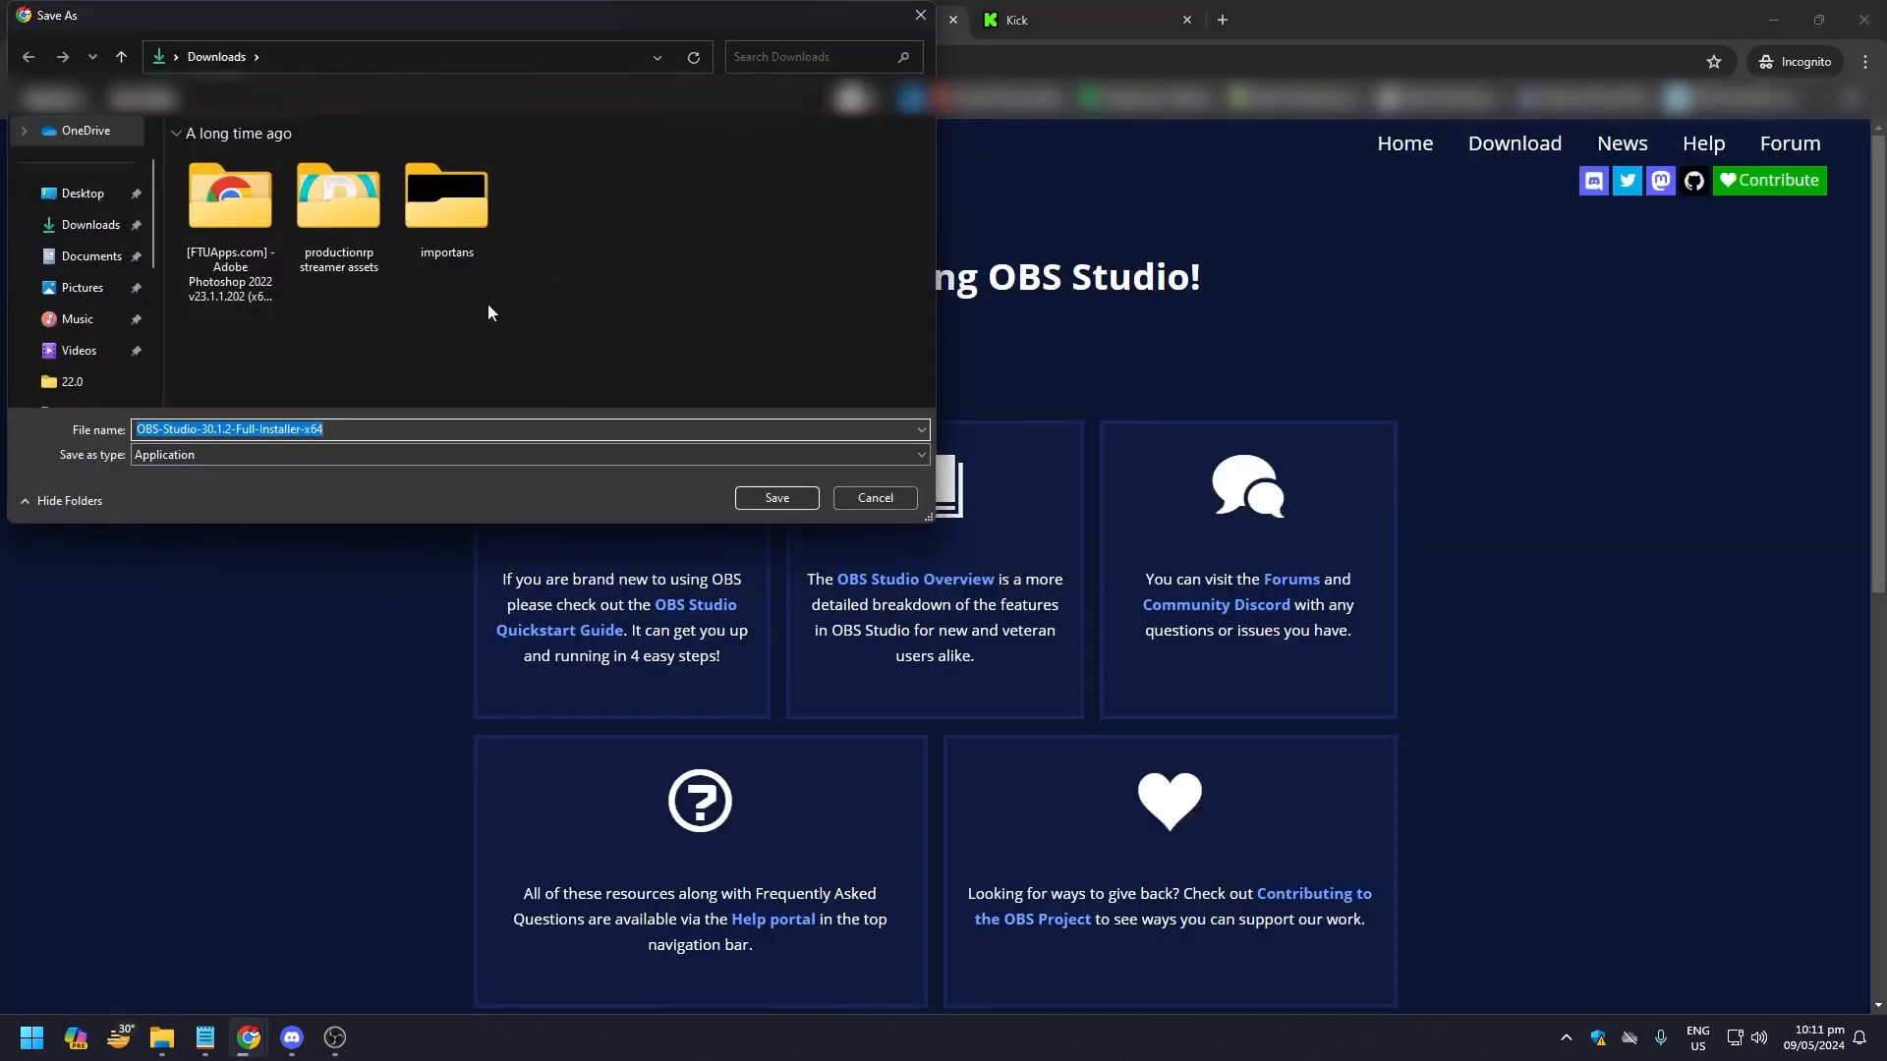
left_click(867, 499)
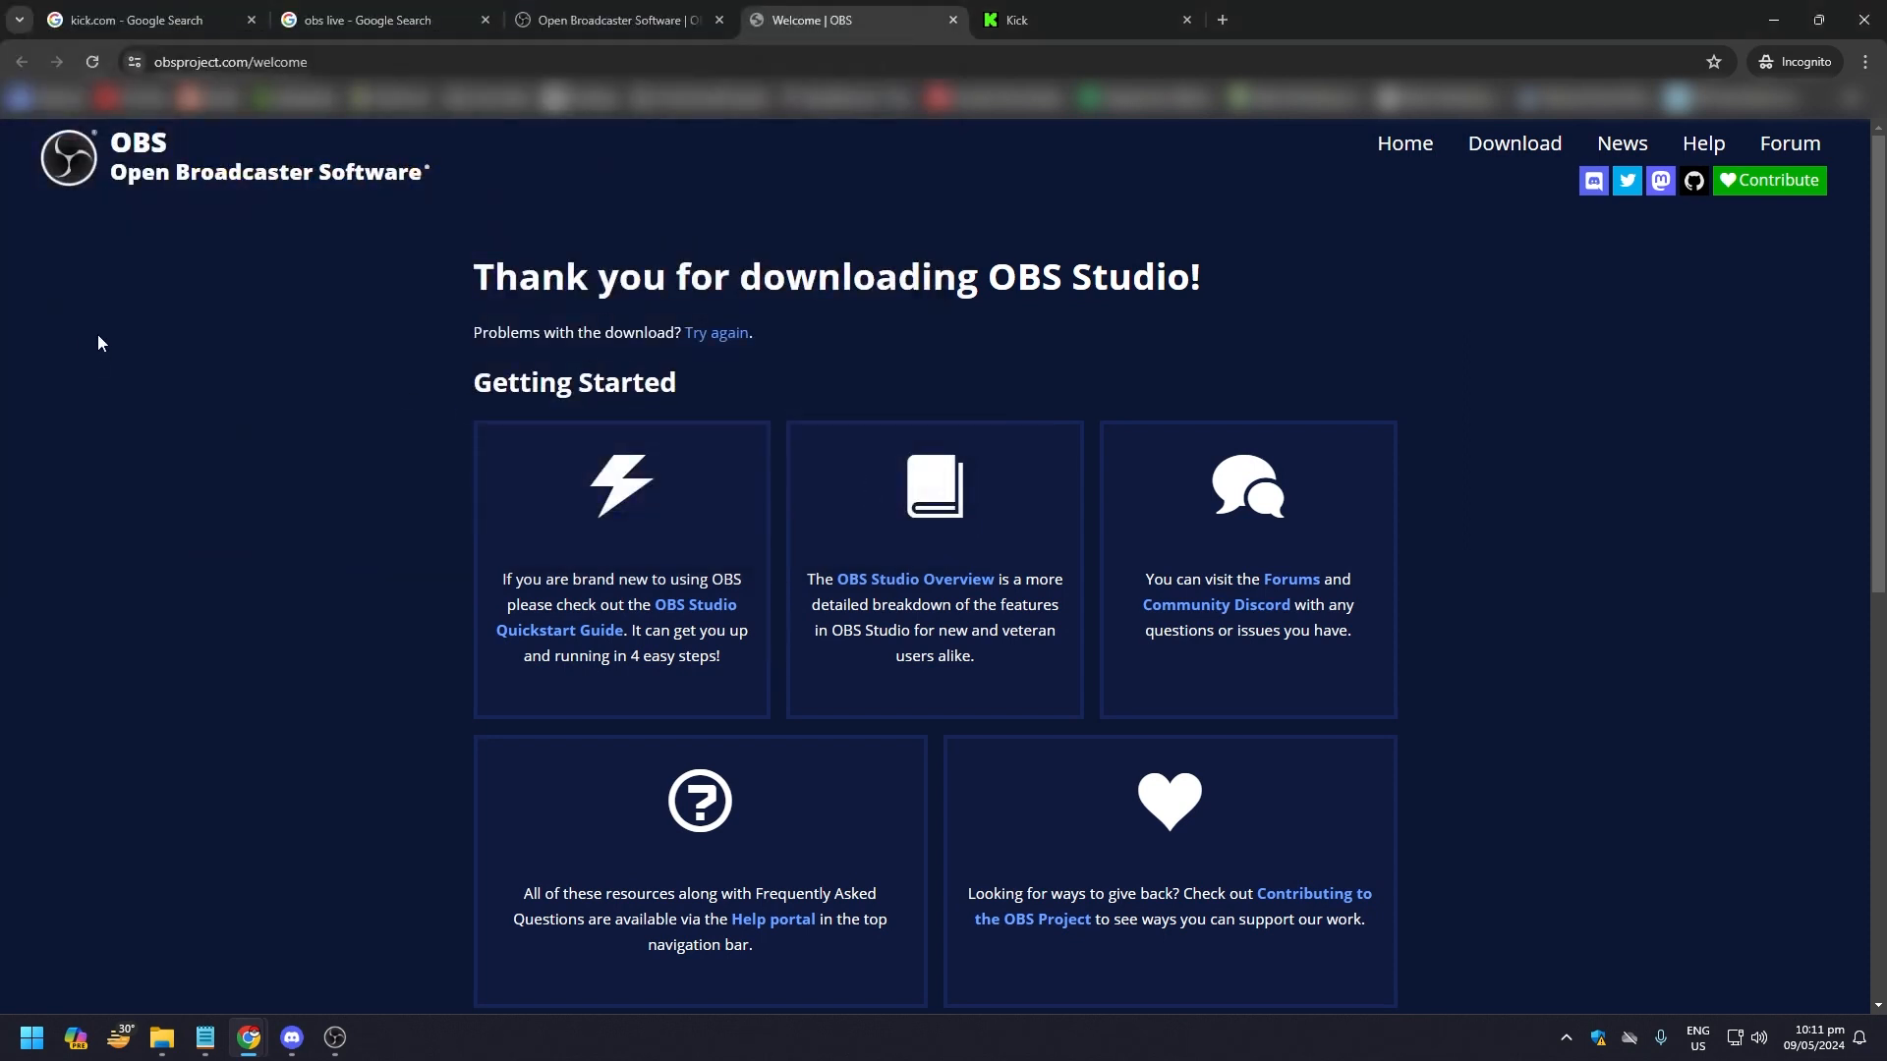
left_click_drag(0, 123, 1157, 7)
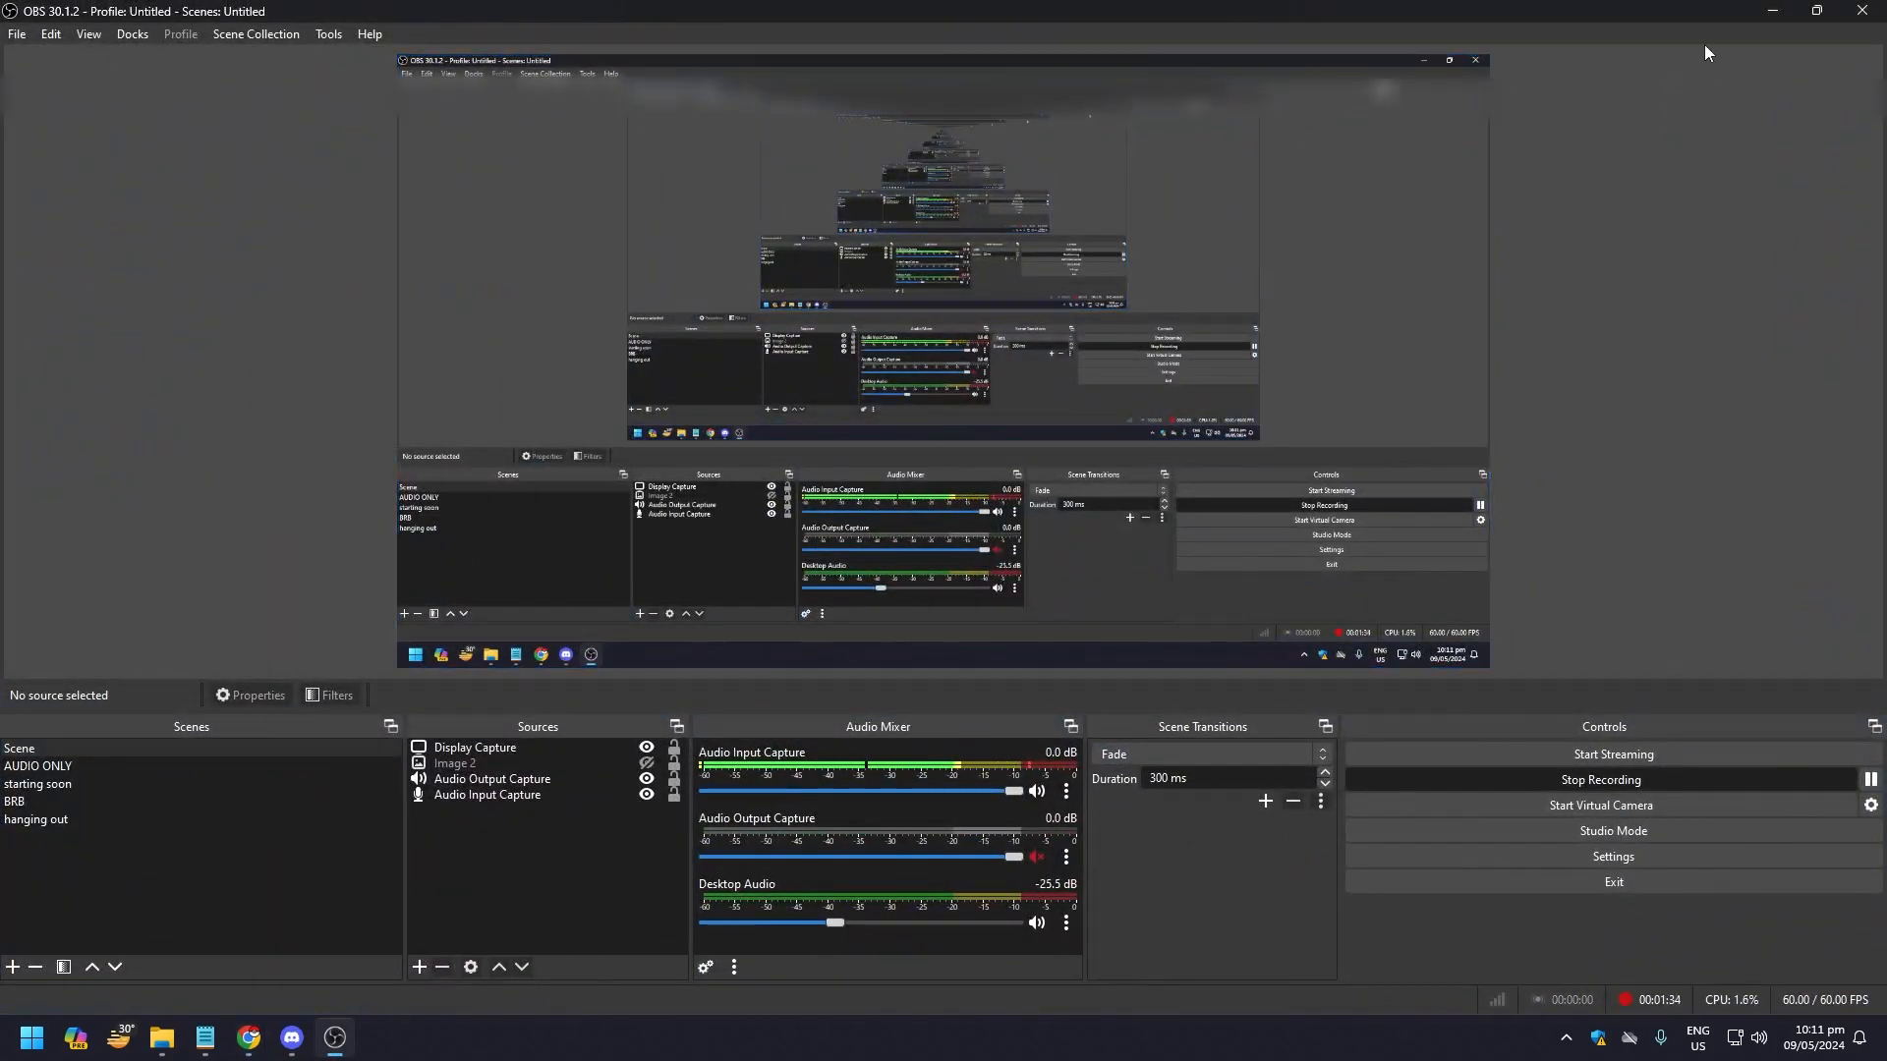
left_click(1772, 11)
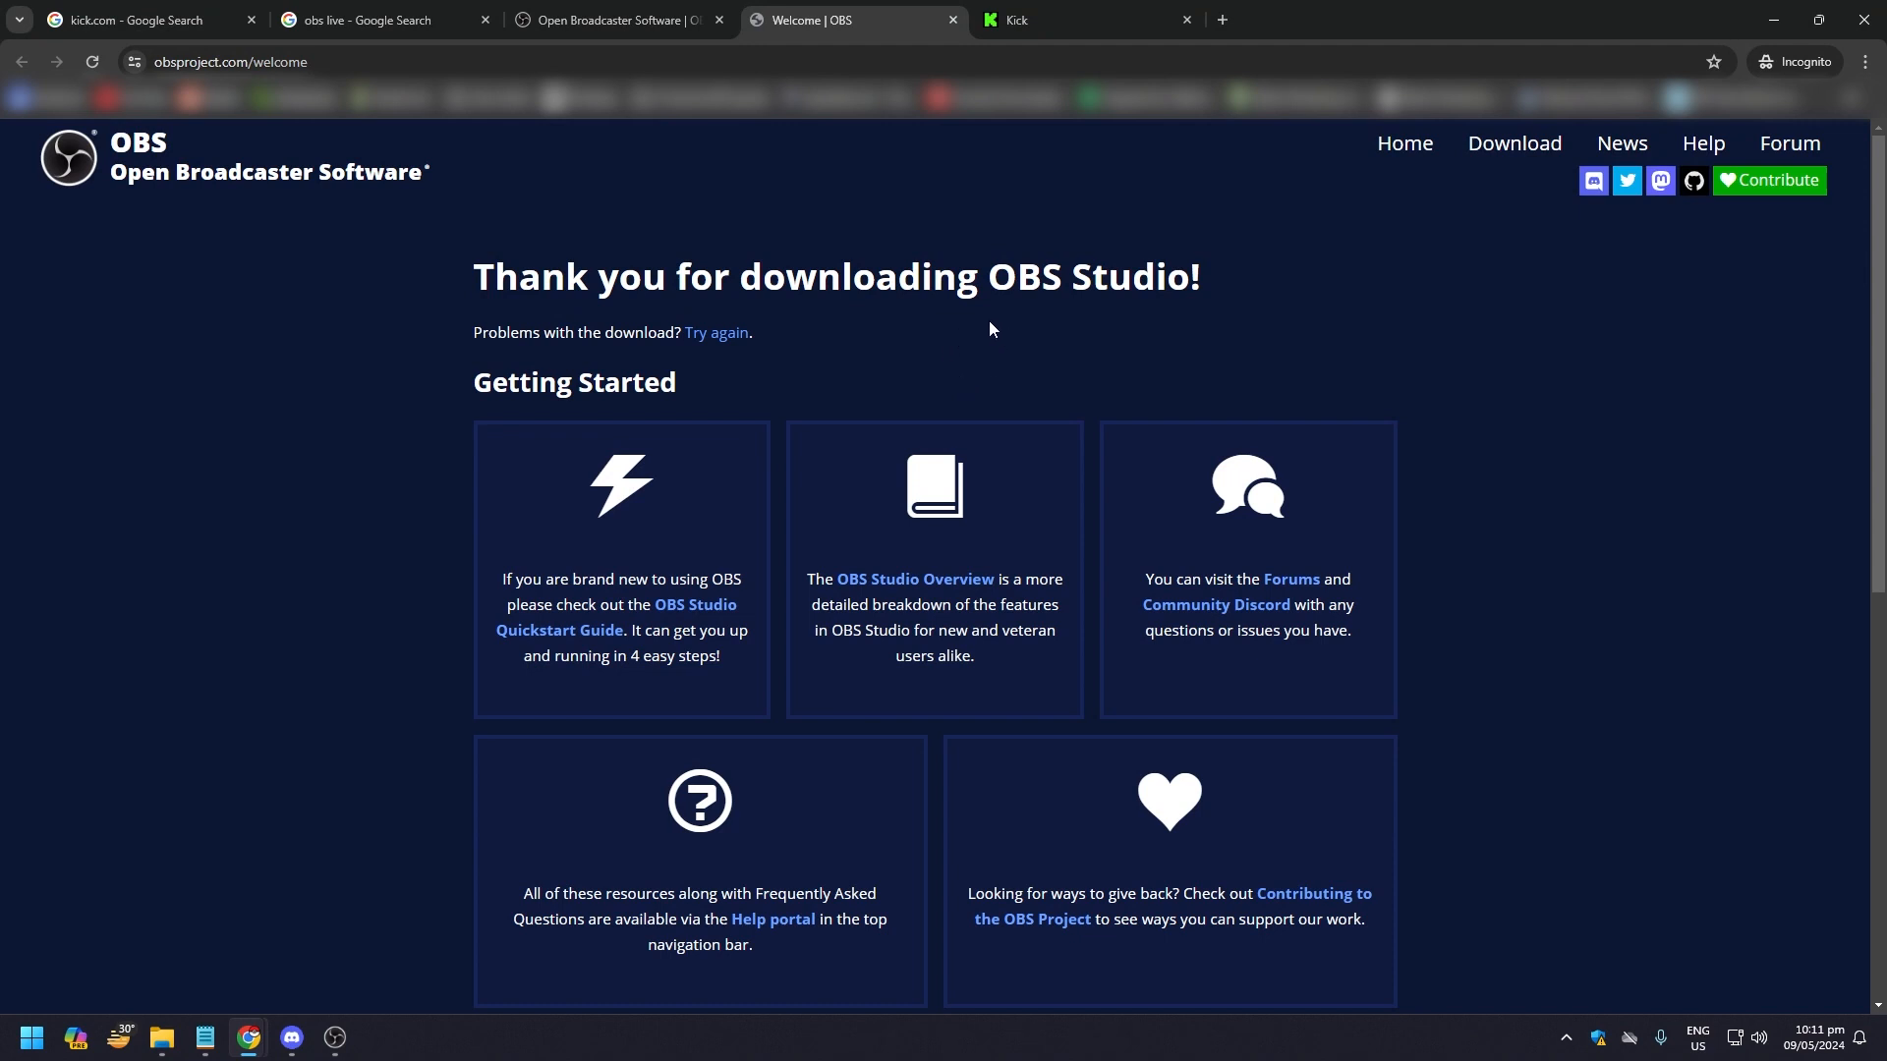
Step: Close the OBS homepage and OBS welcome page in the browser, leaving the Kick page open
left_click(711, 22)
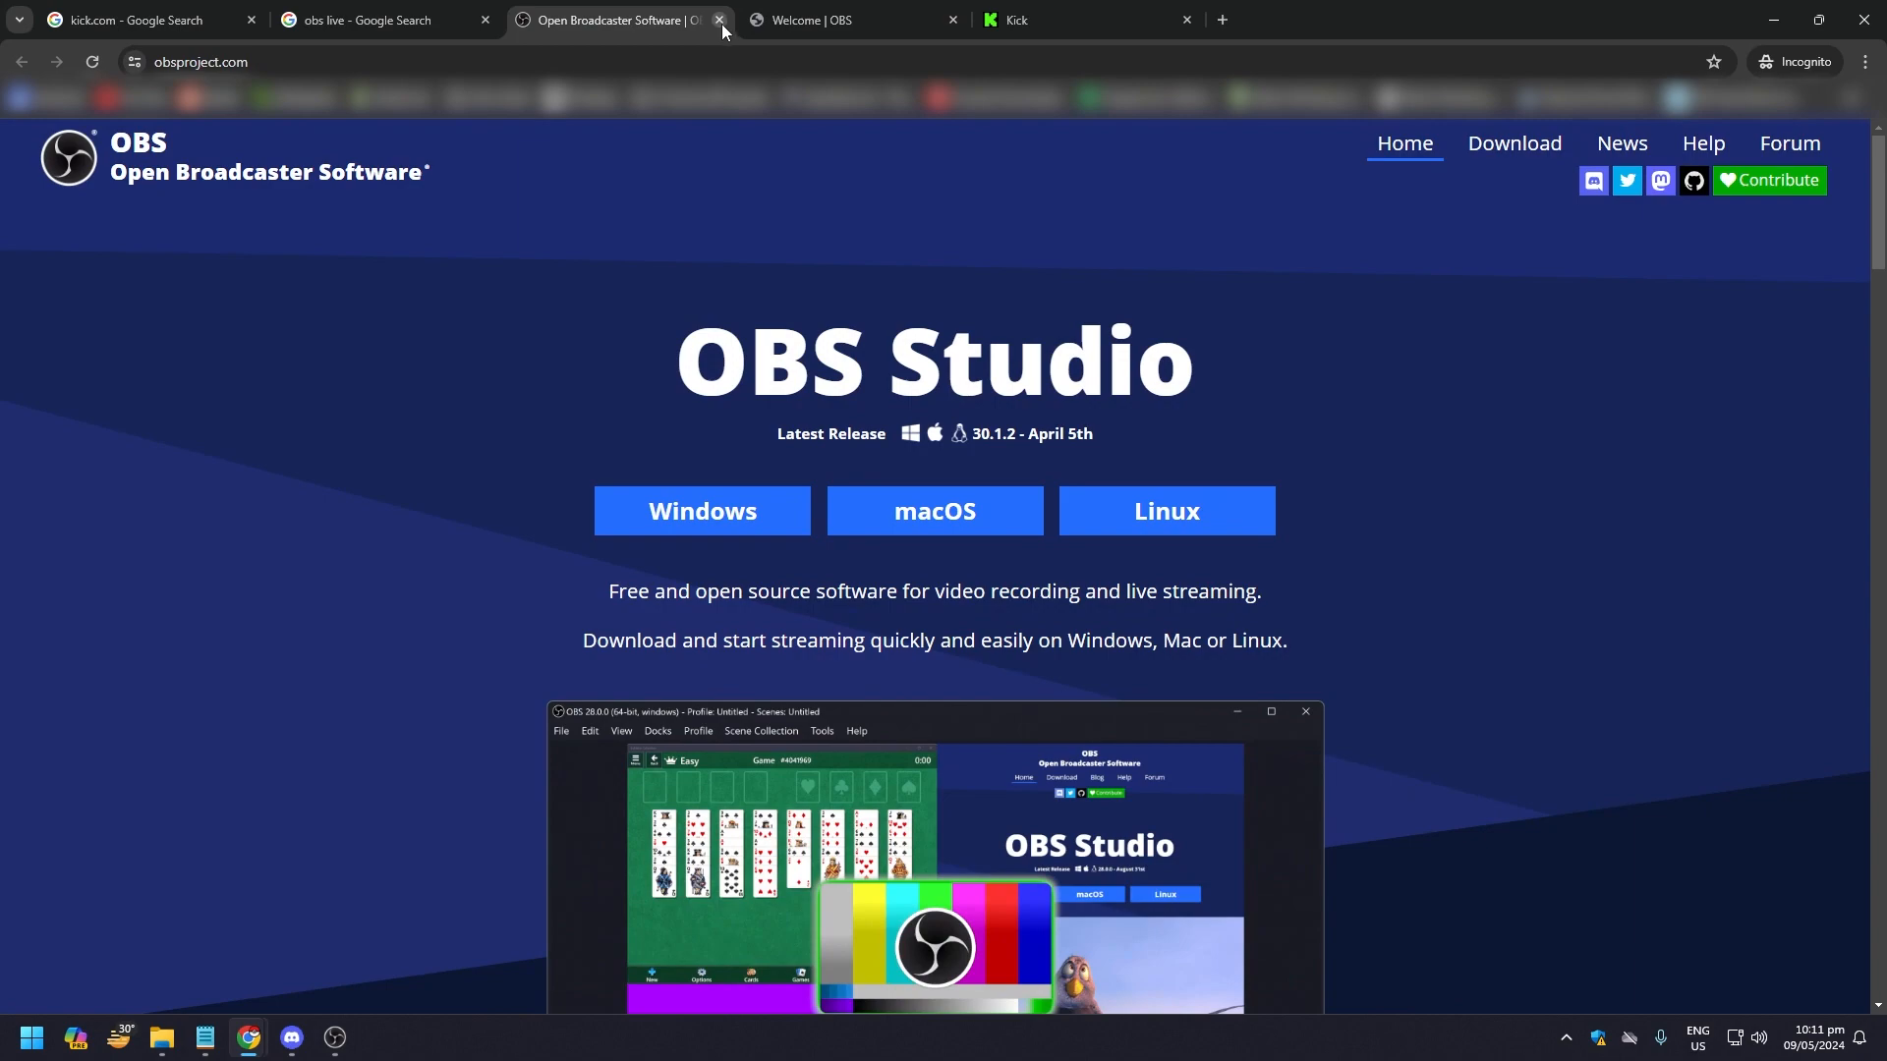
left_click(721, 23)
left_click(721, 24)
left_click(342, 1045)
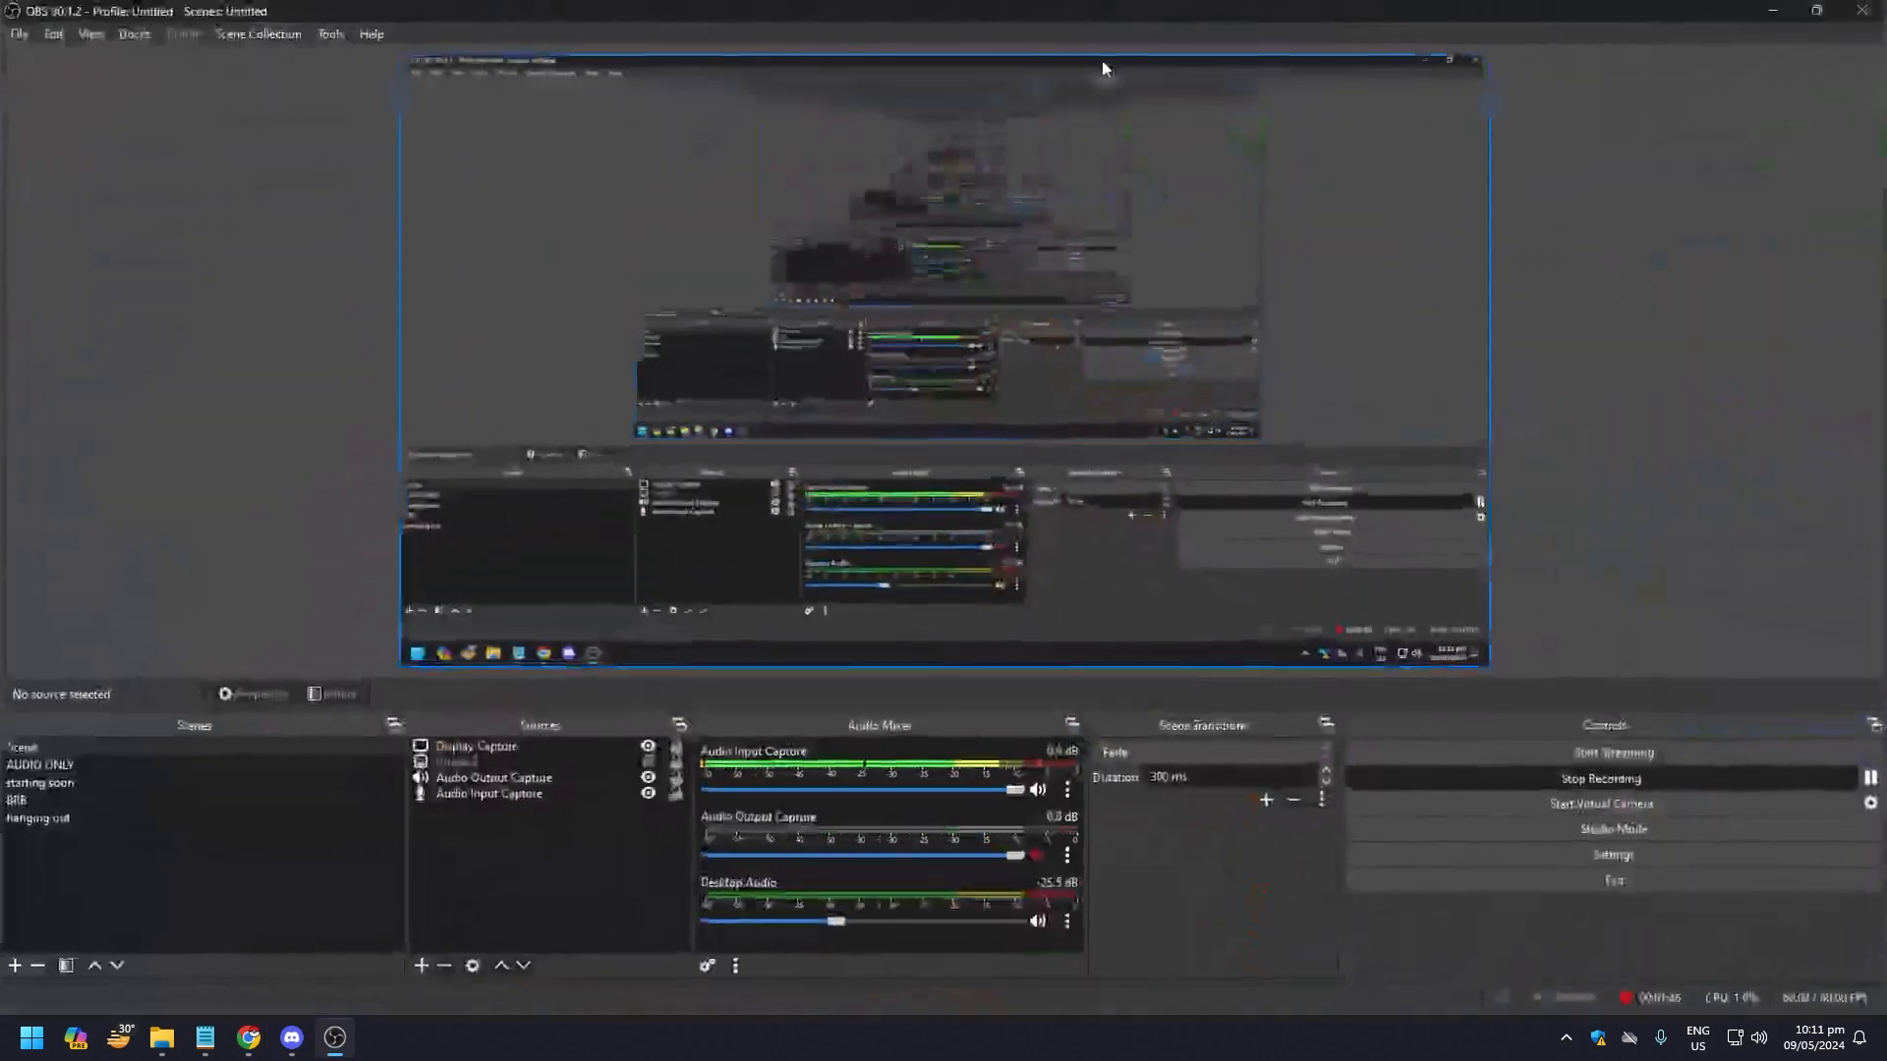
left_click(1772, 11)
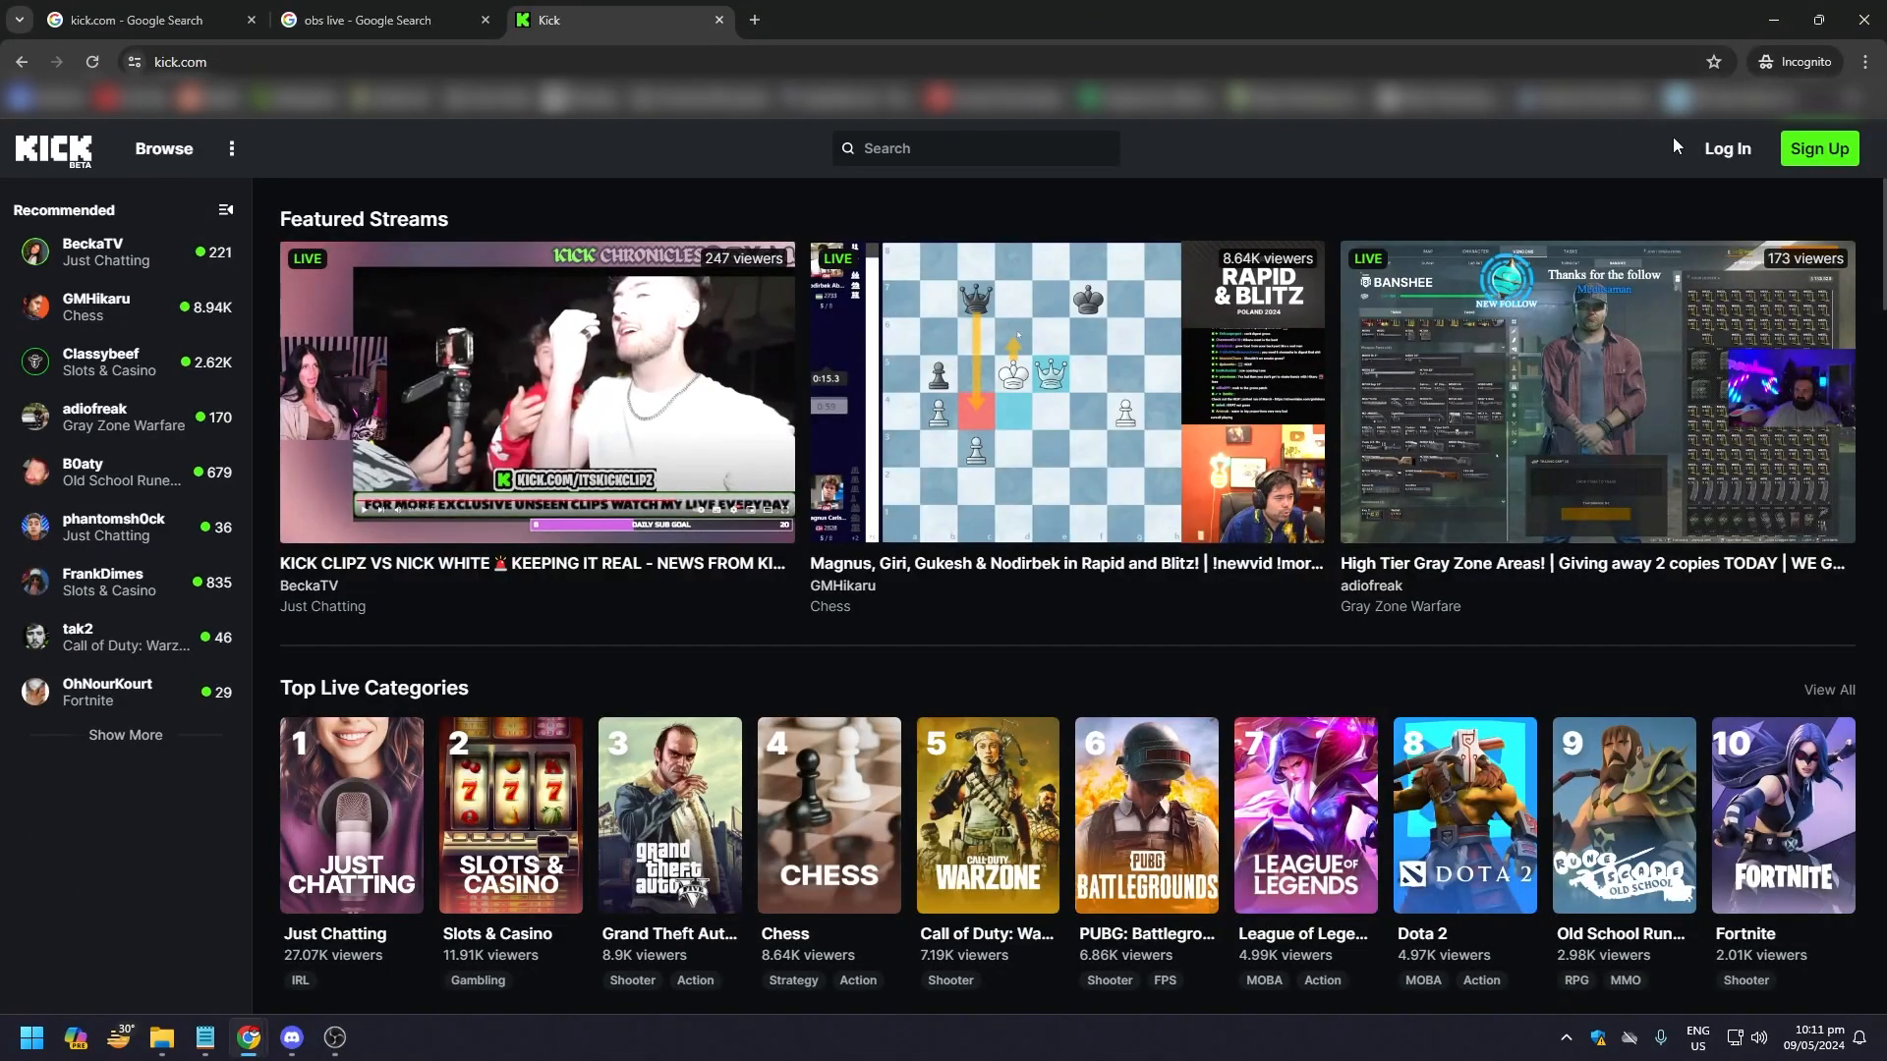
Step: Open Kick's sign-up form, examine its registration fields and sign-up options, and close the incognito window
left_click(1814, 147)
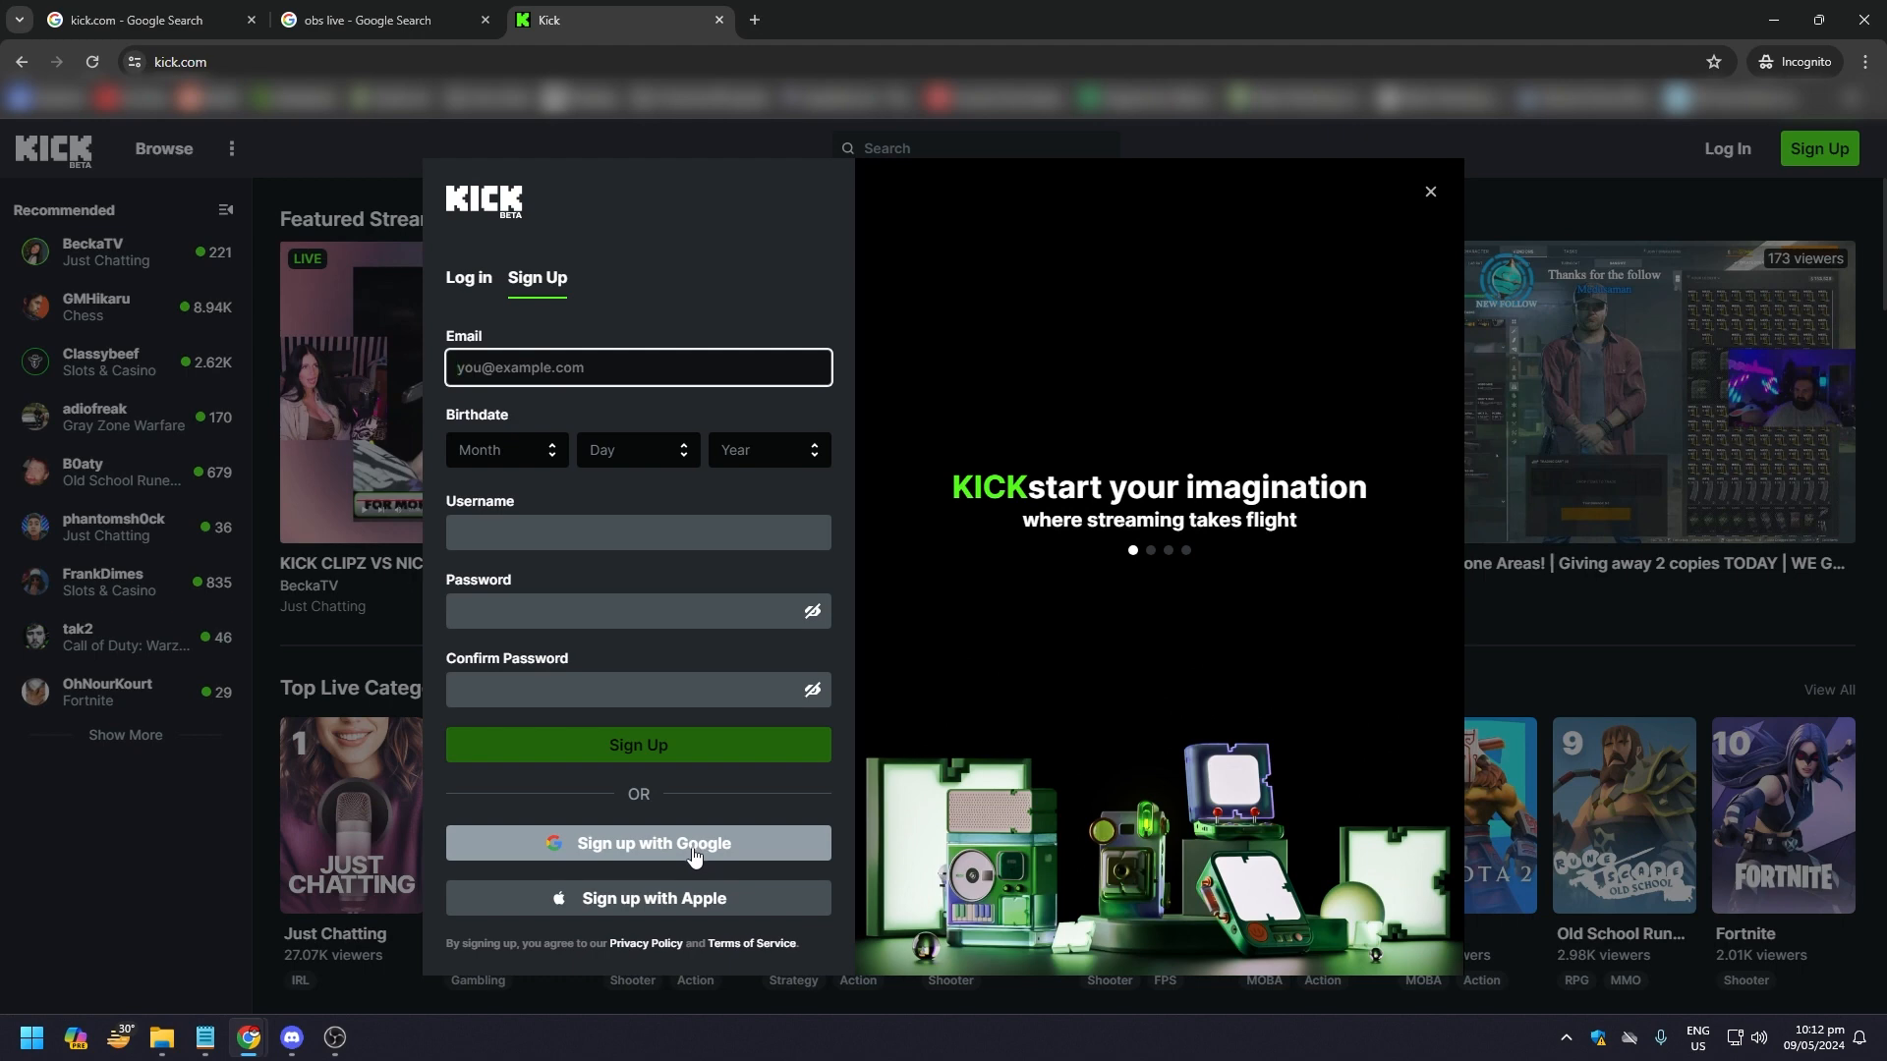
scroll(693, 856, "down", 1)
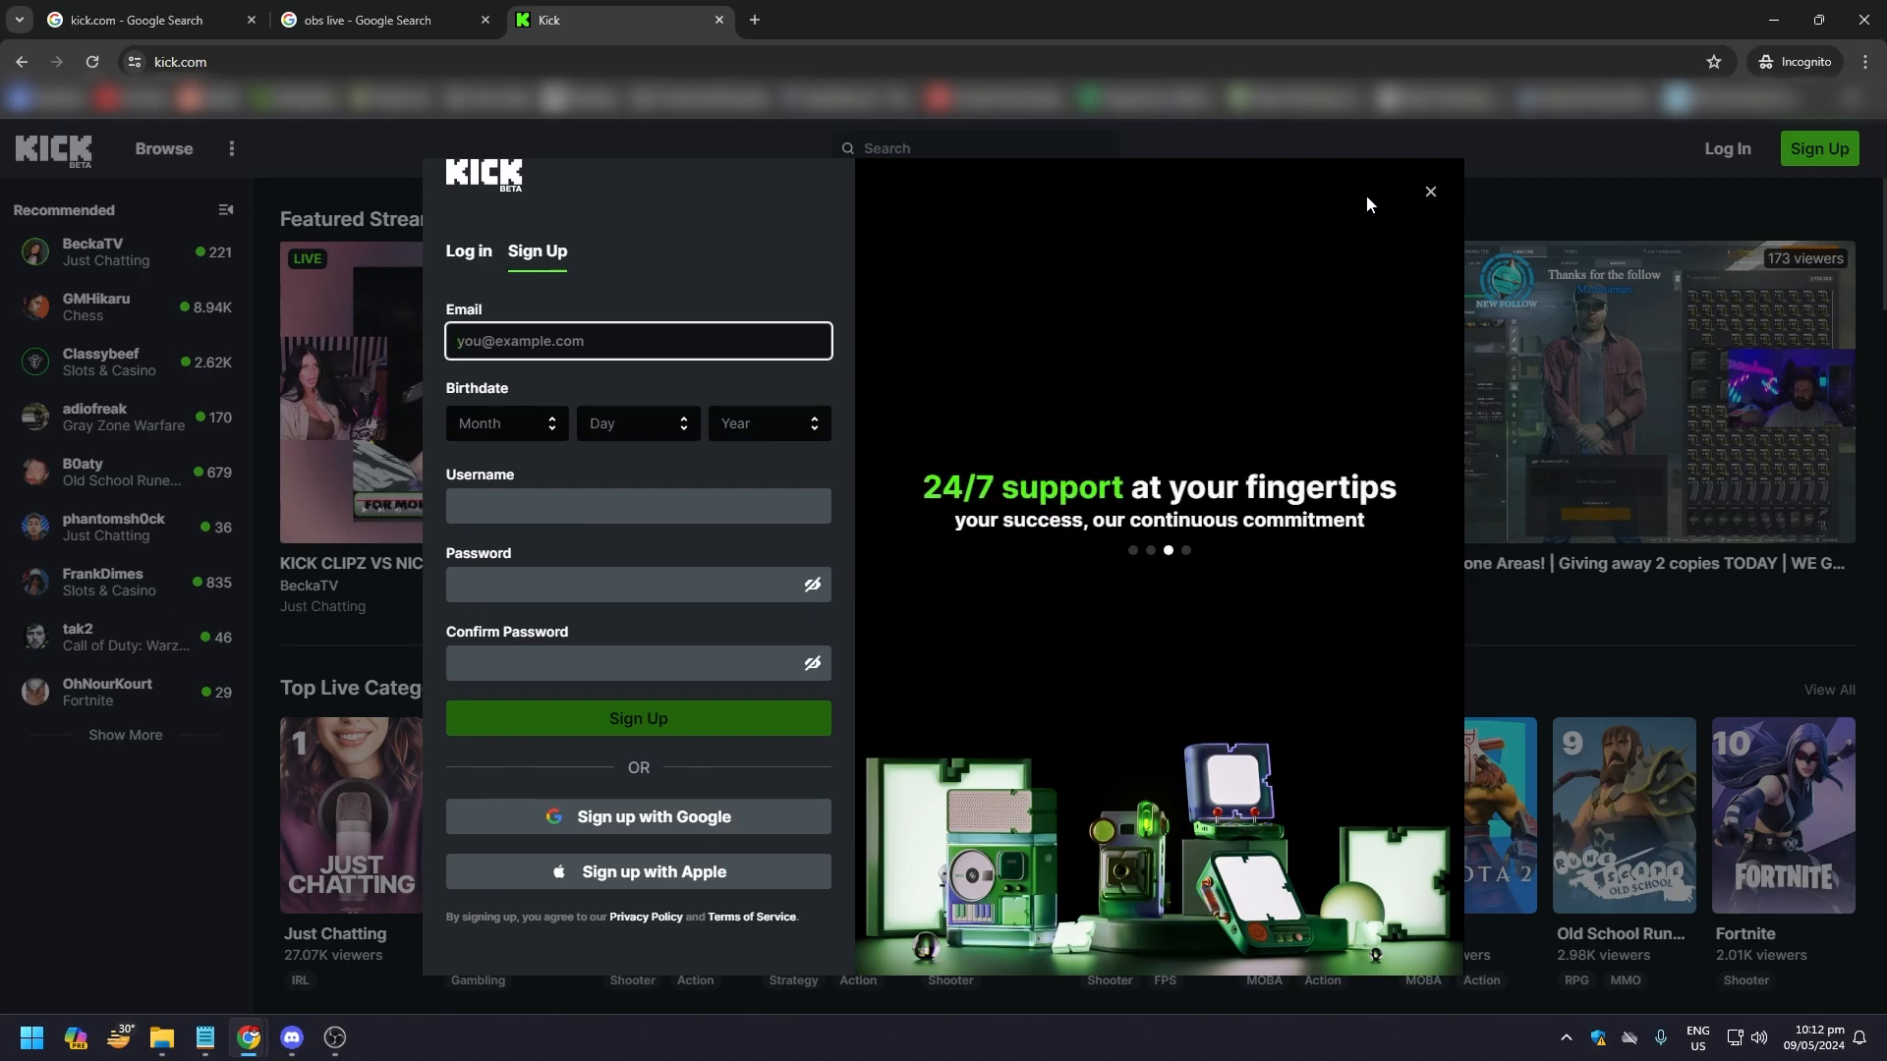
left_click(1878, 12)
Step: Switch to the Chrome window signed in to Kick and open the Stream Key settings of the Creator Dashboard
left_click_drag(1263, 0, 1231, 2)
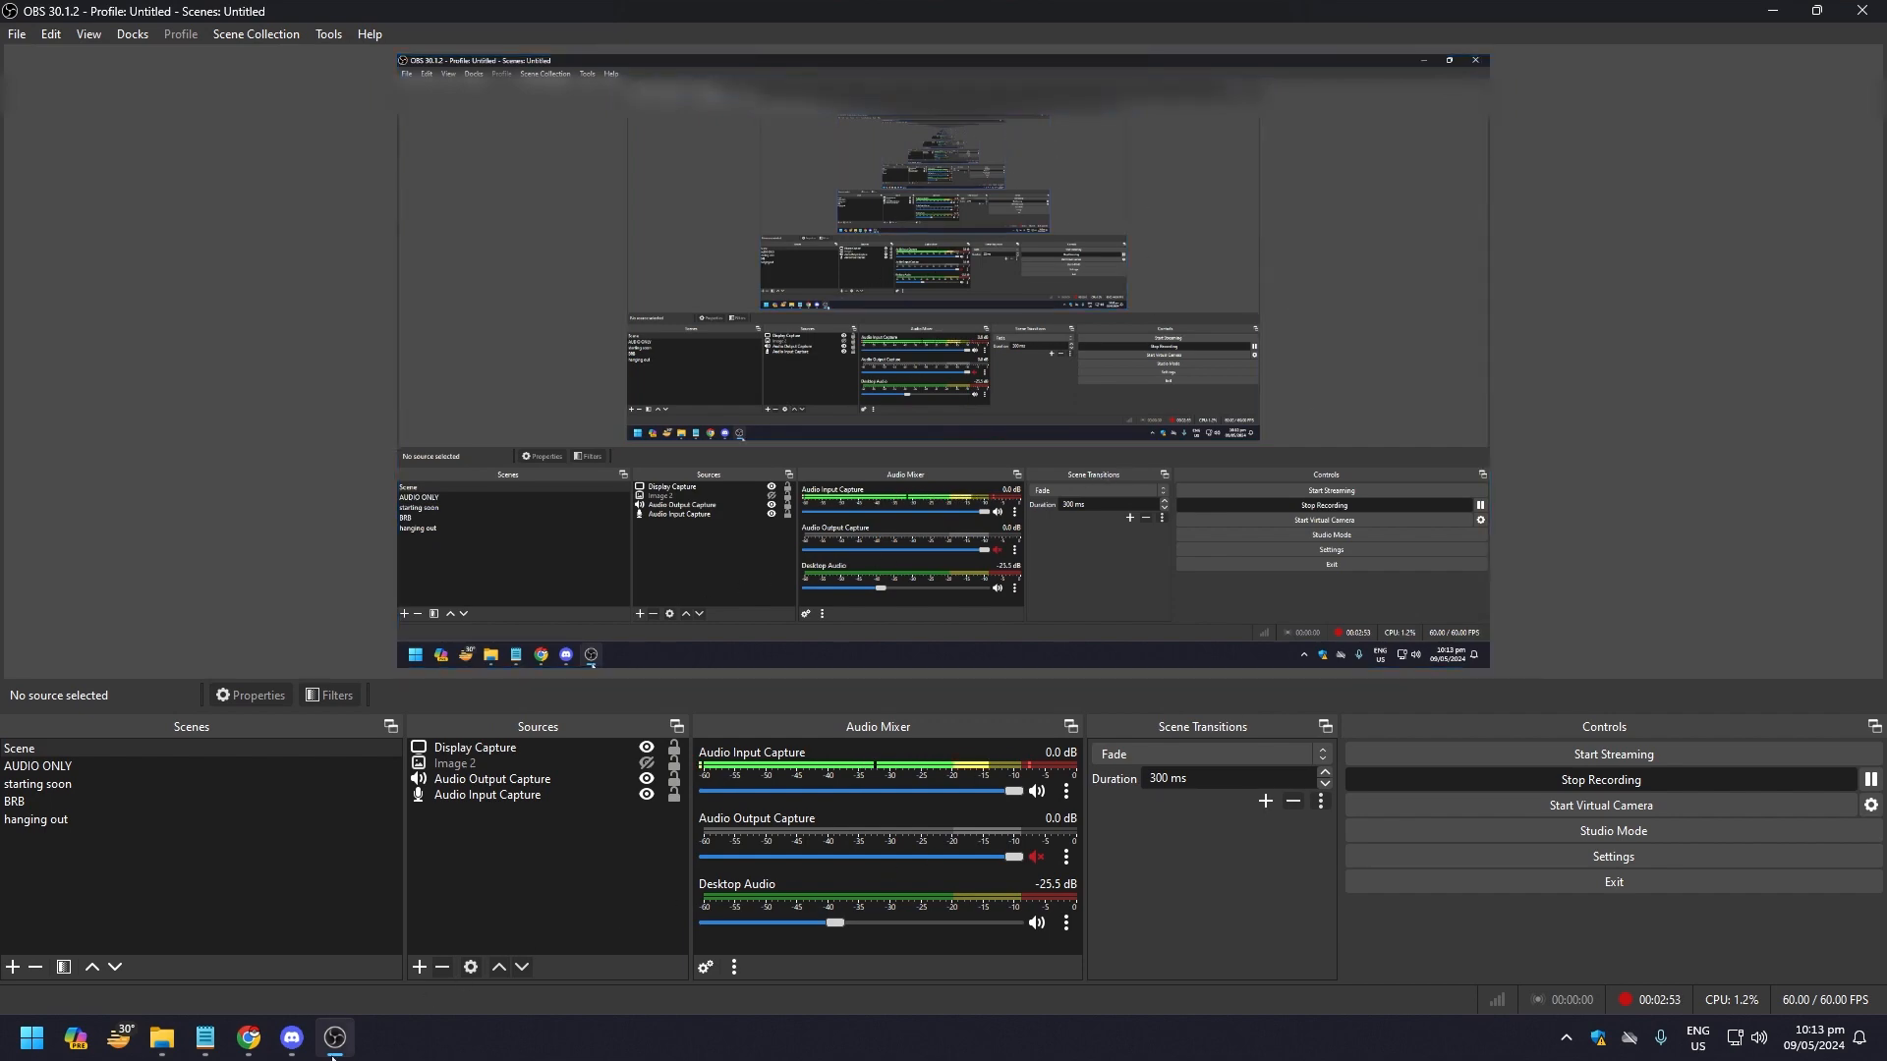
left_click(285, 928)
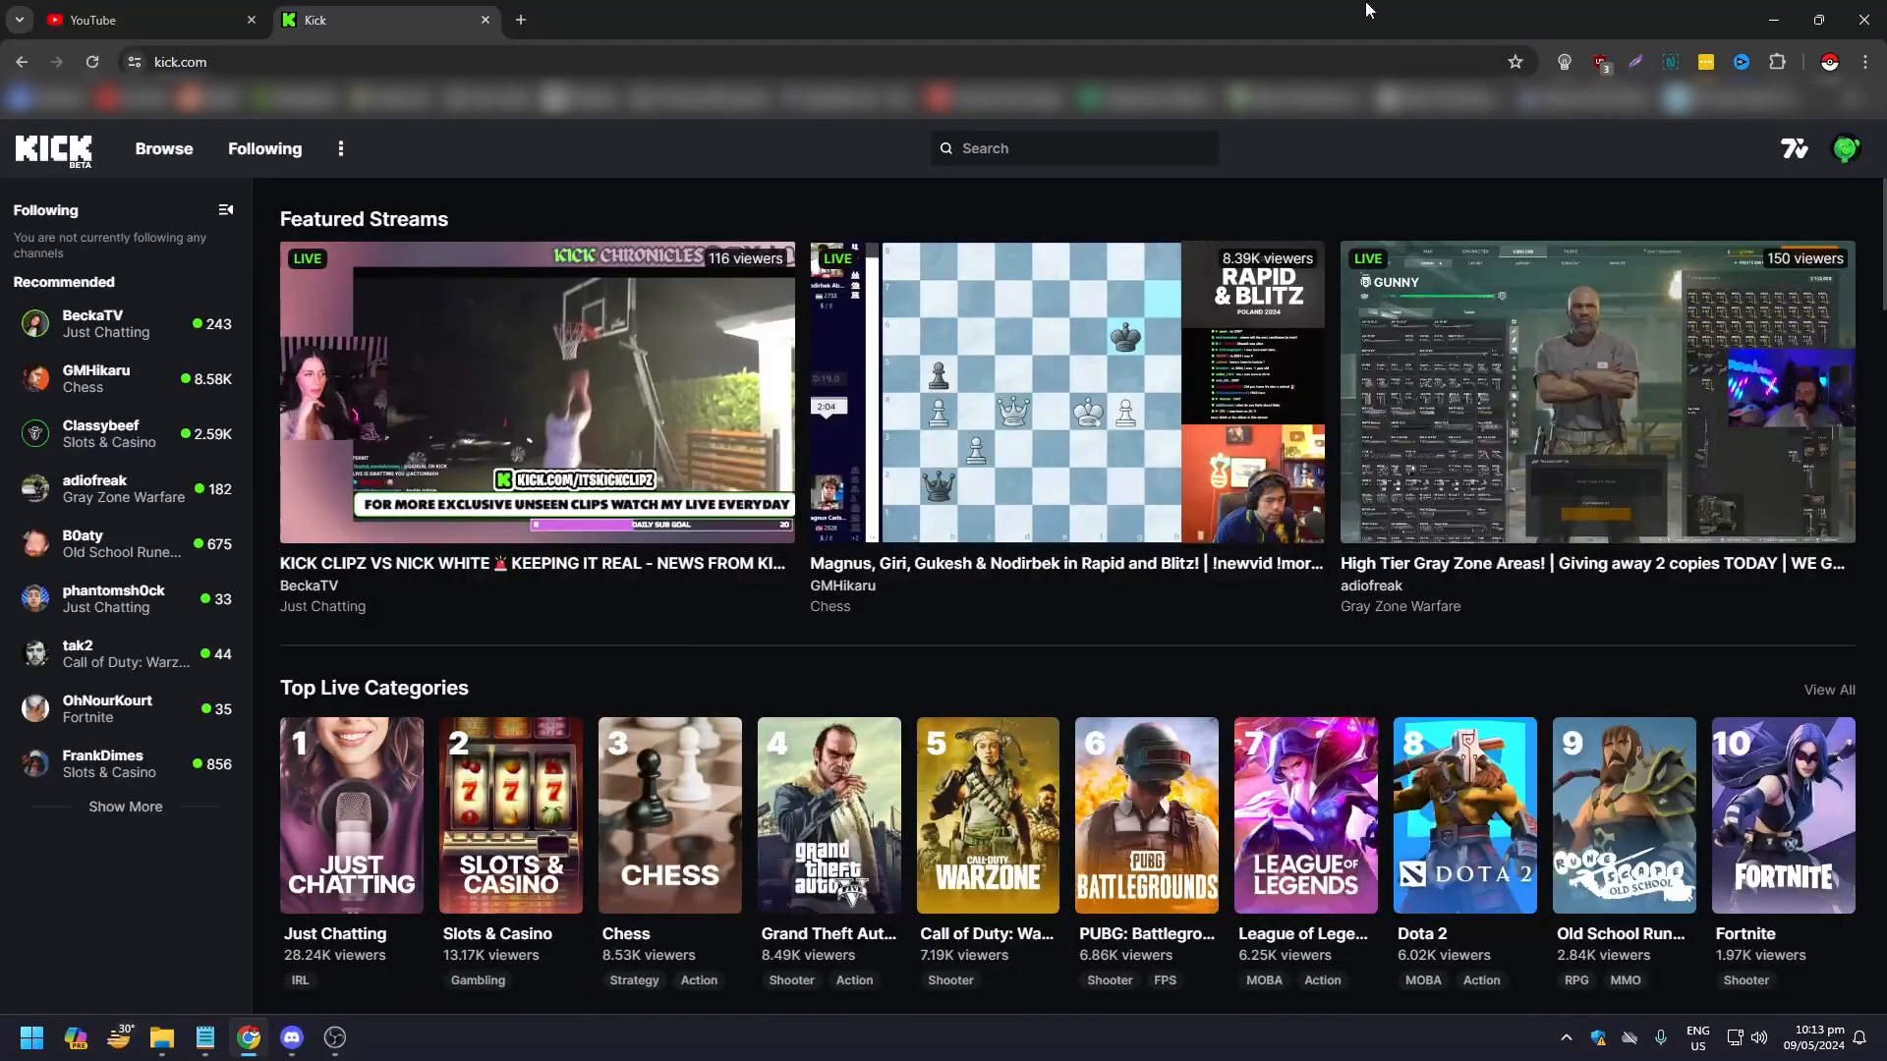
left_click(1845, 160)
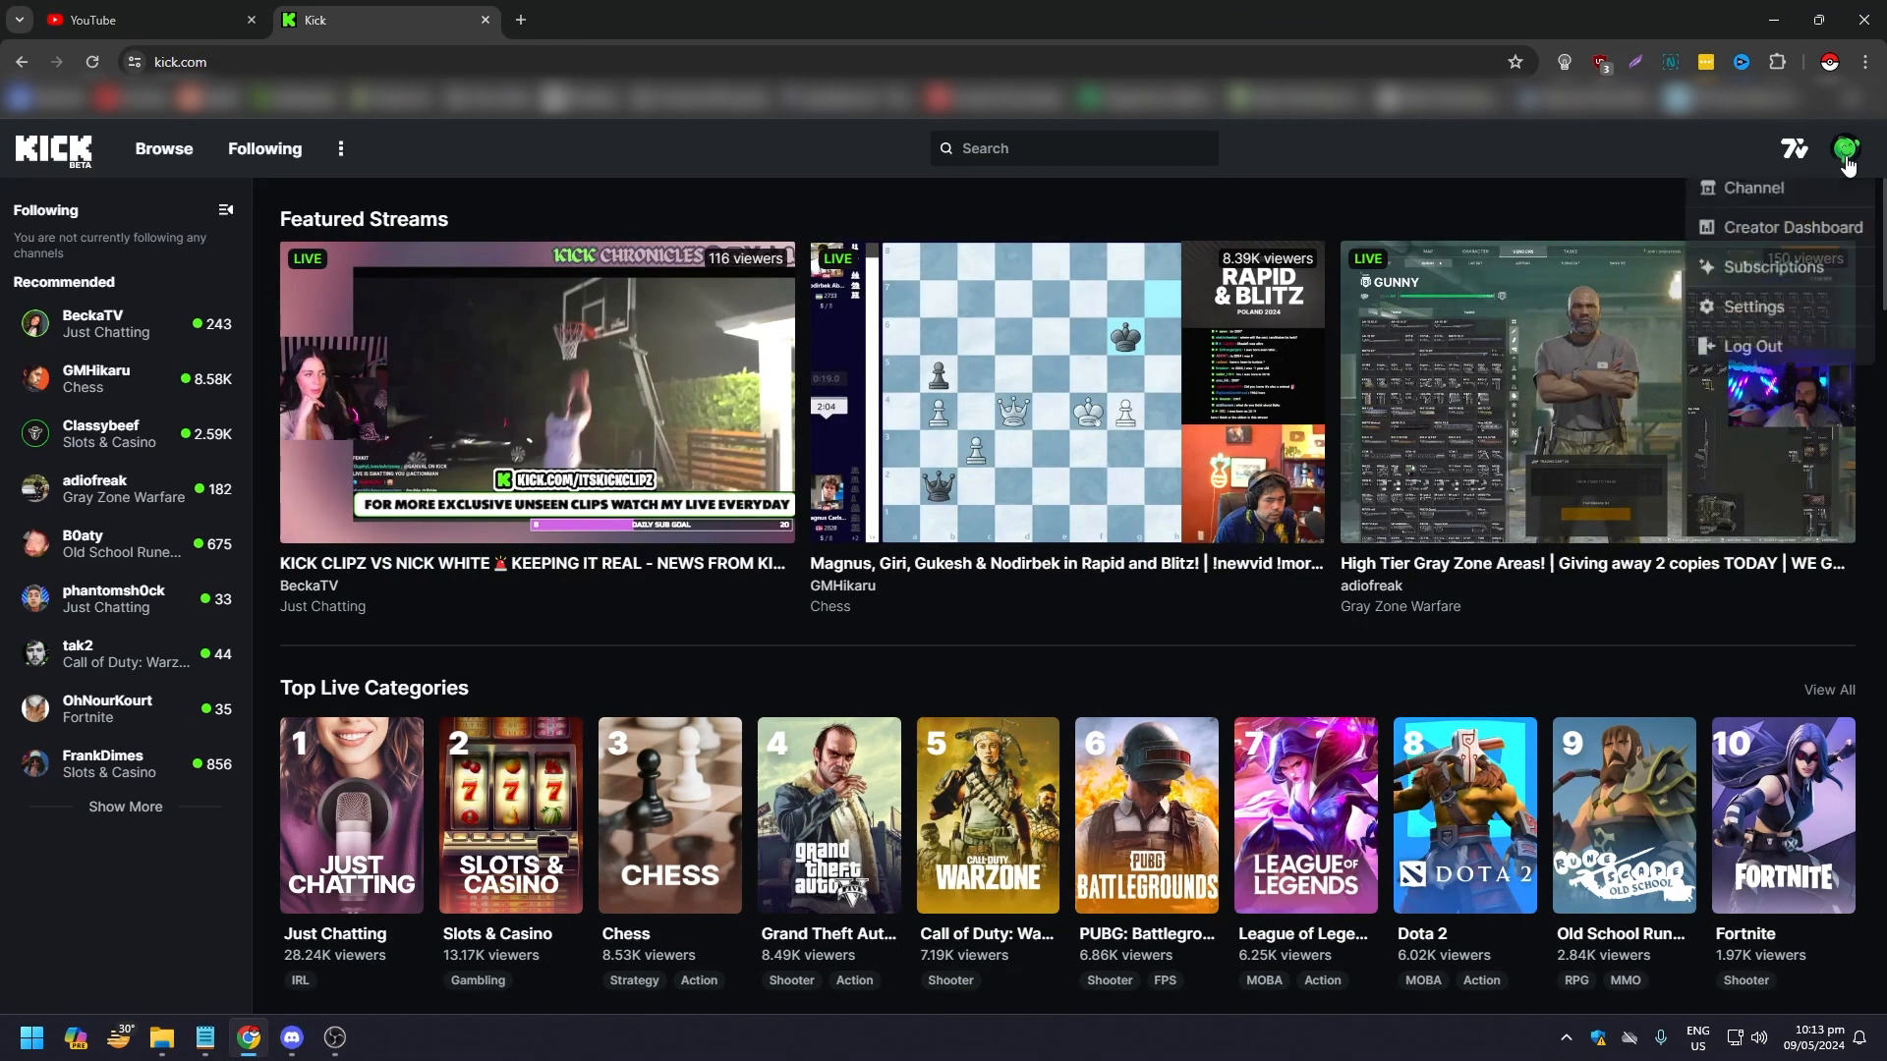
left_click(1764, 228)
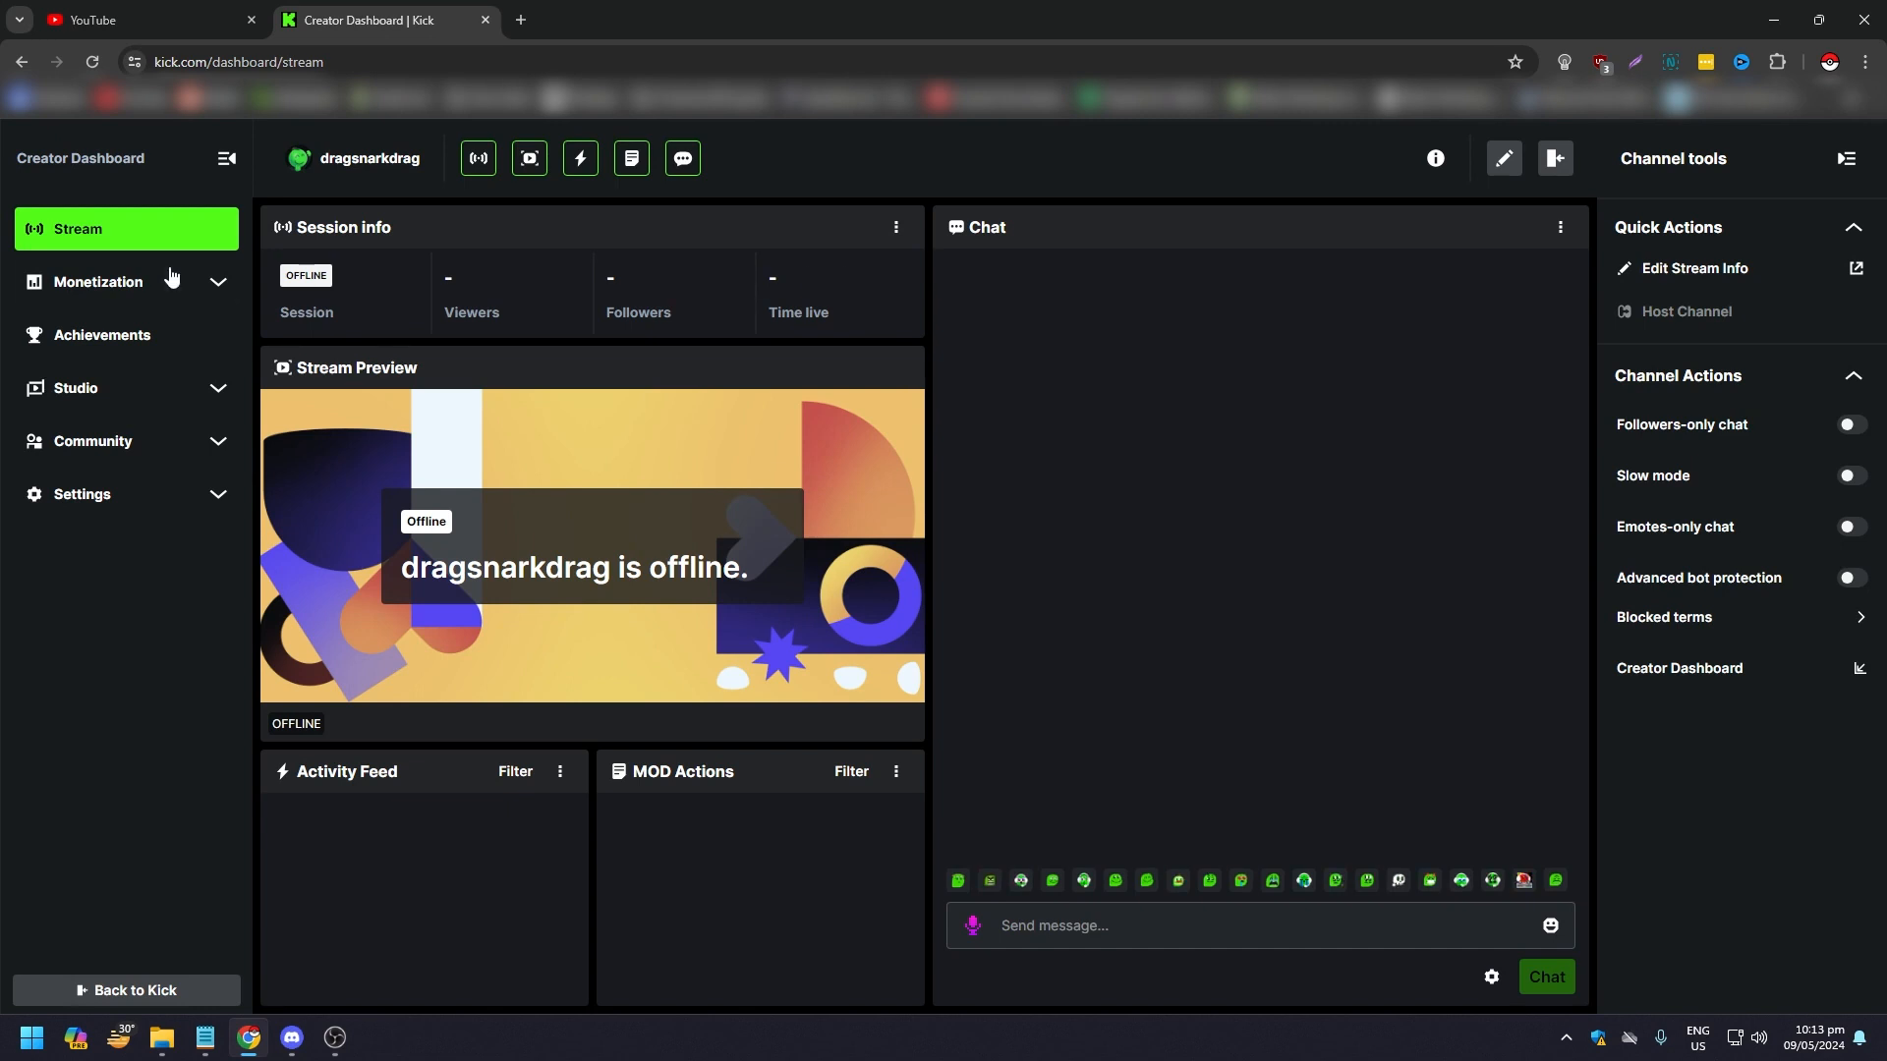
left_click(158, 503)
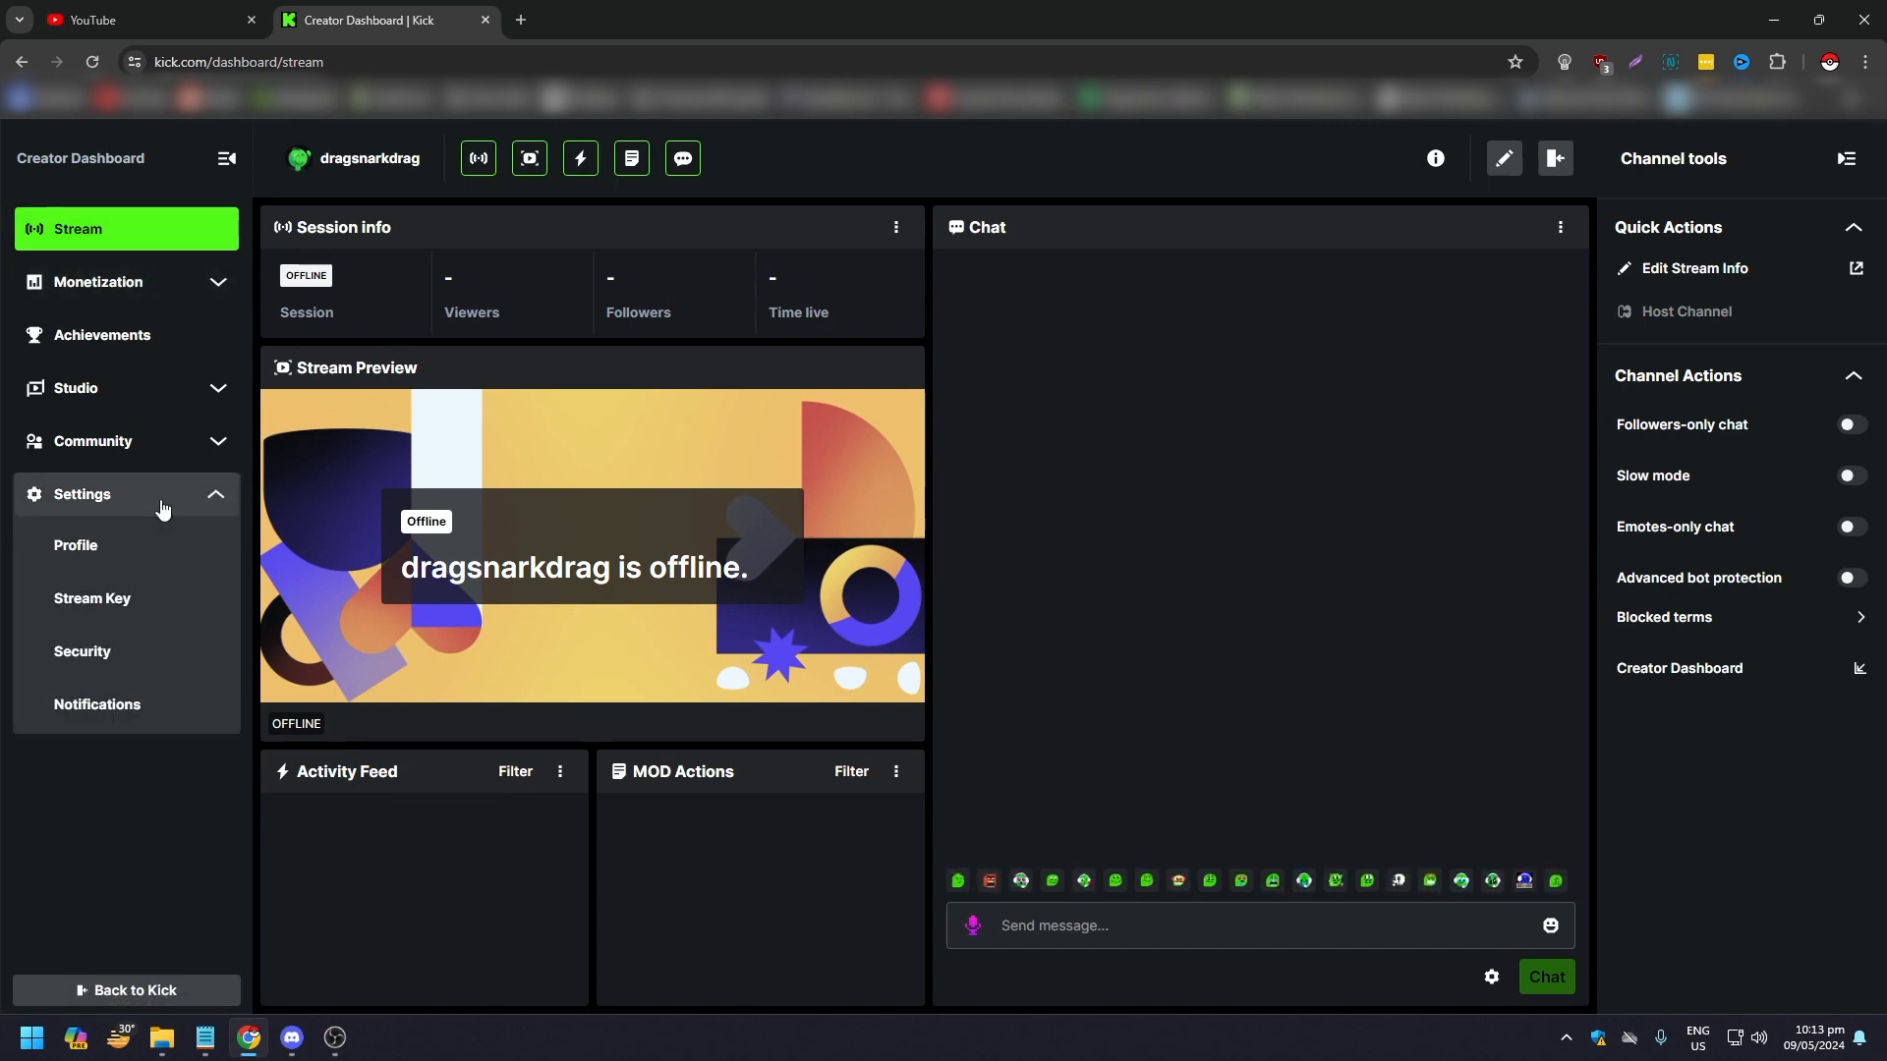
left_click(120, 605)
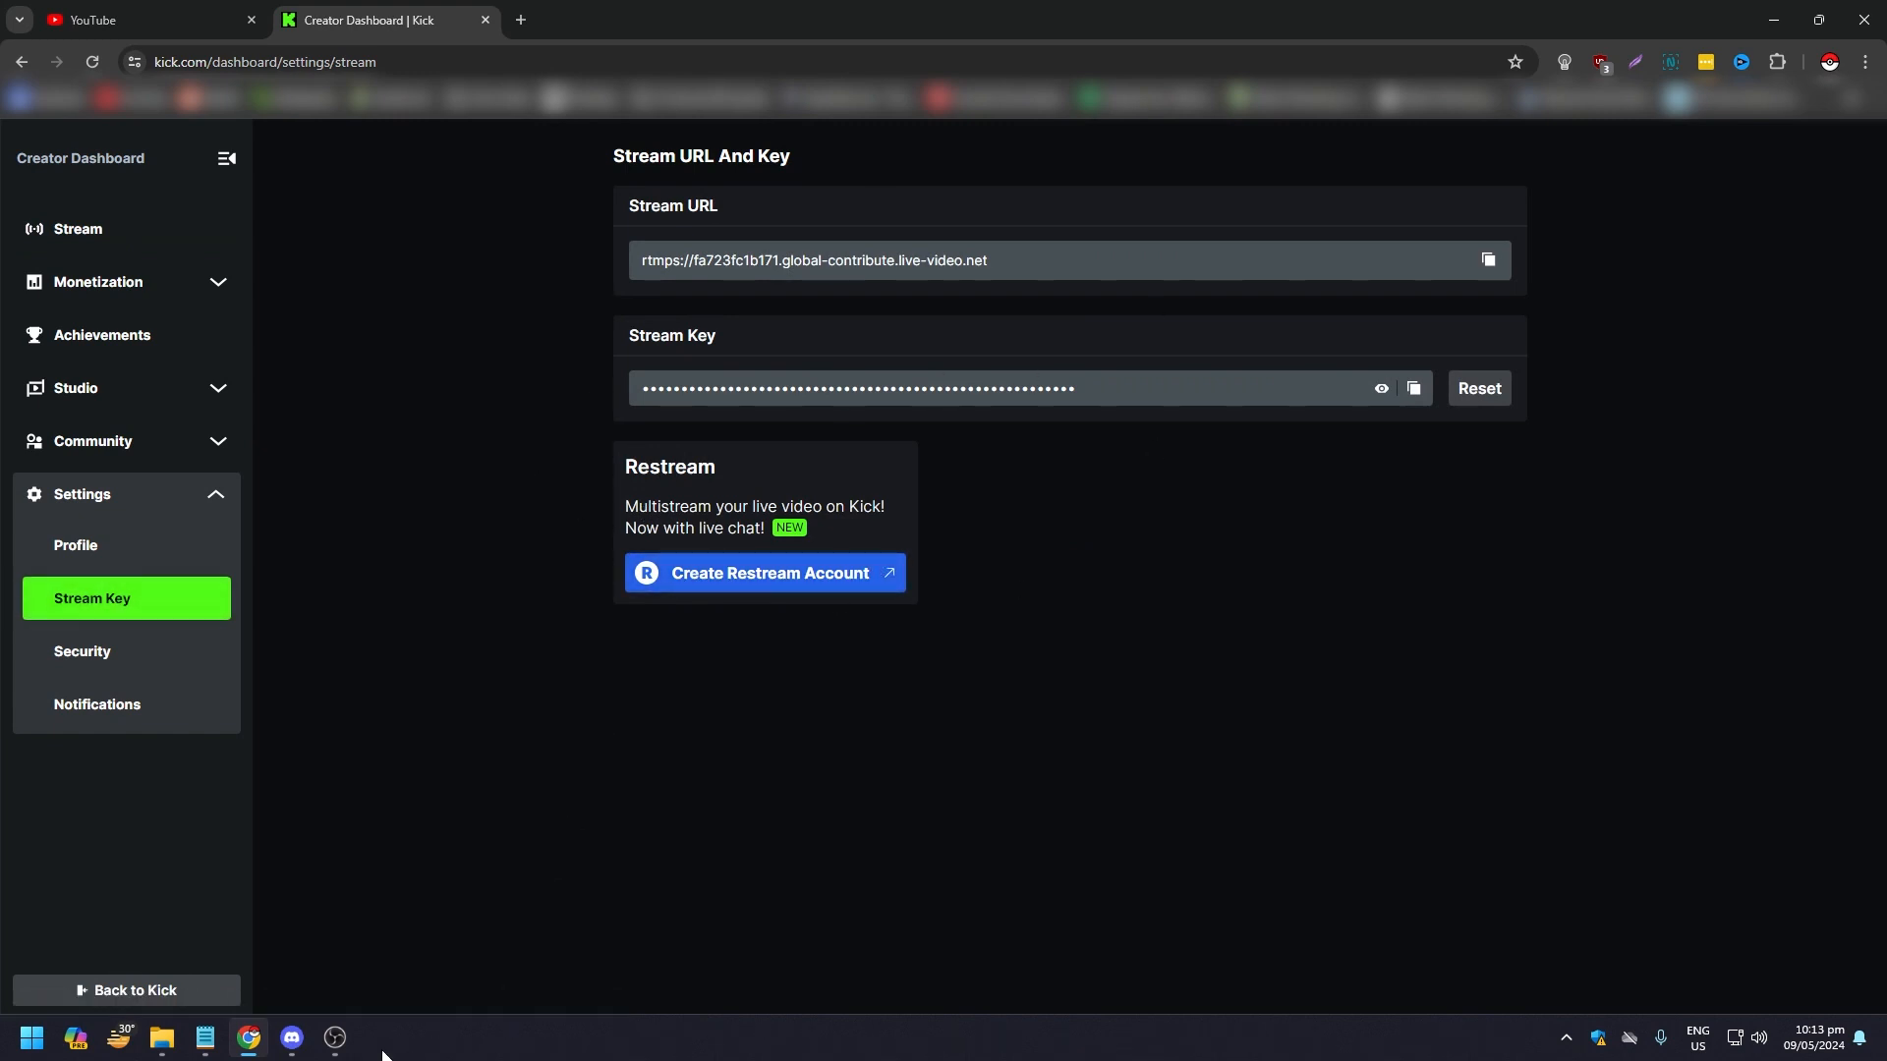
Step: Switch to OBS Studio and inspect the Audio Output Capture and Audio Input Capture sources of the scene
left_click(335, 1038)
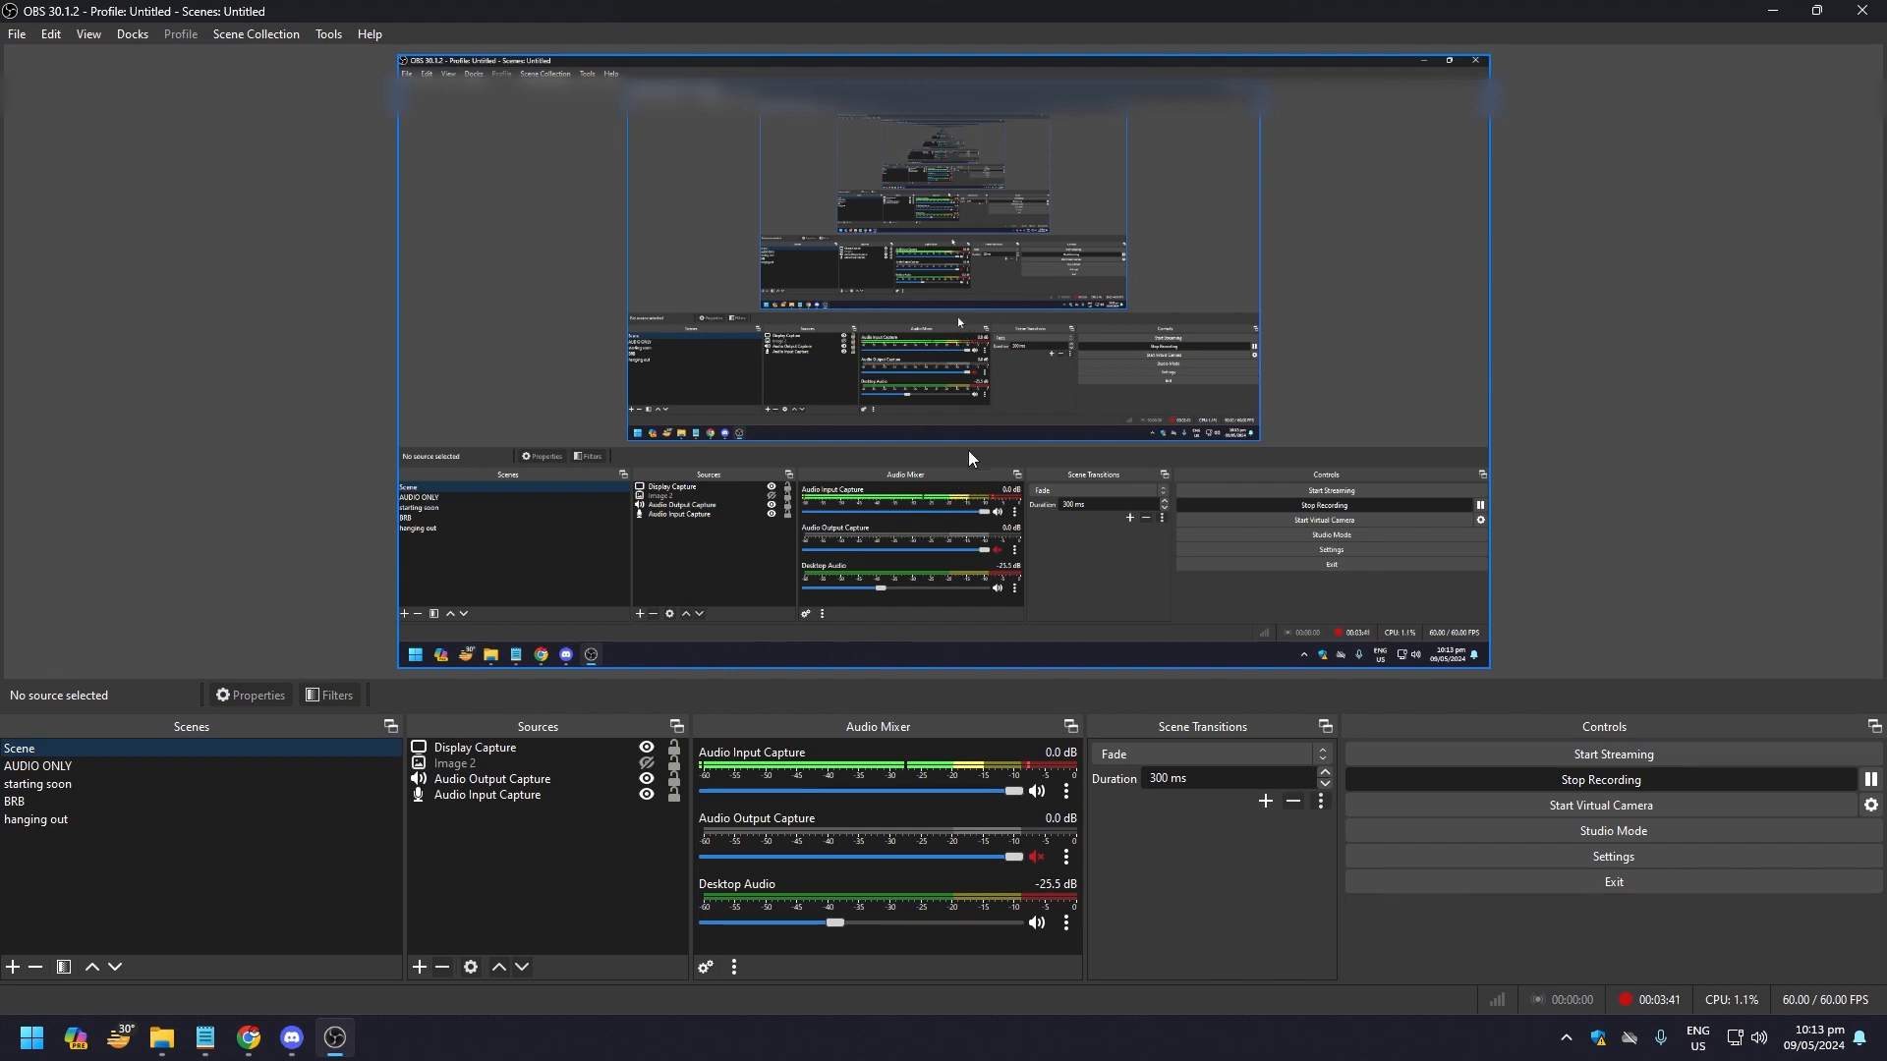
left_click(520, 783)
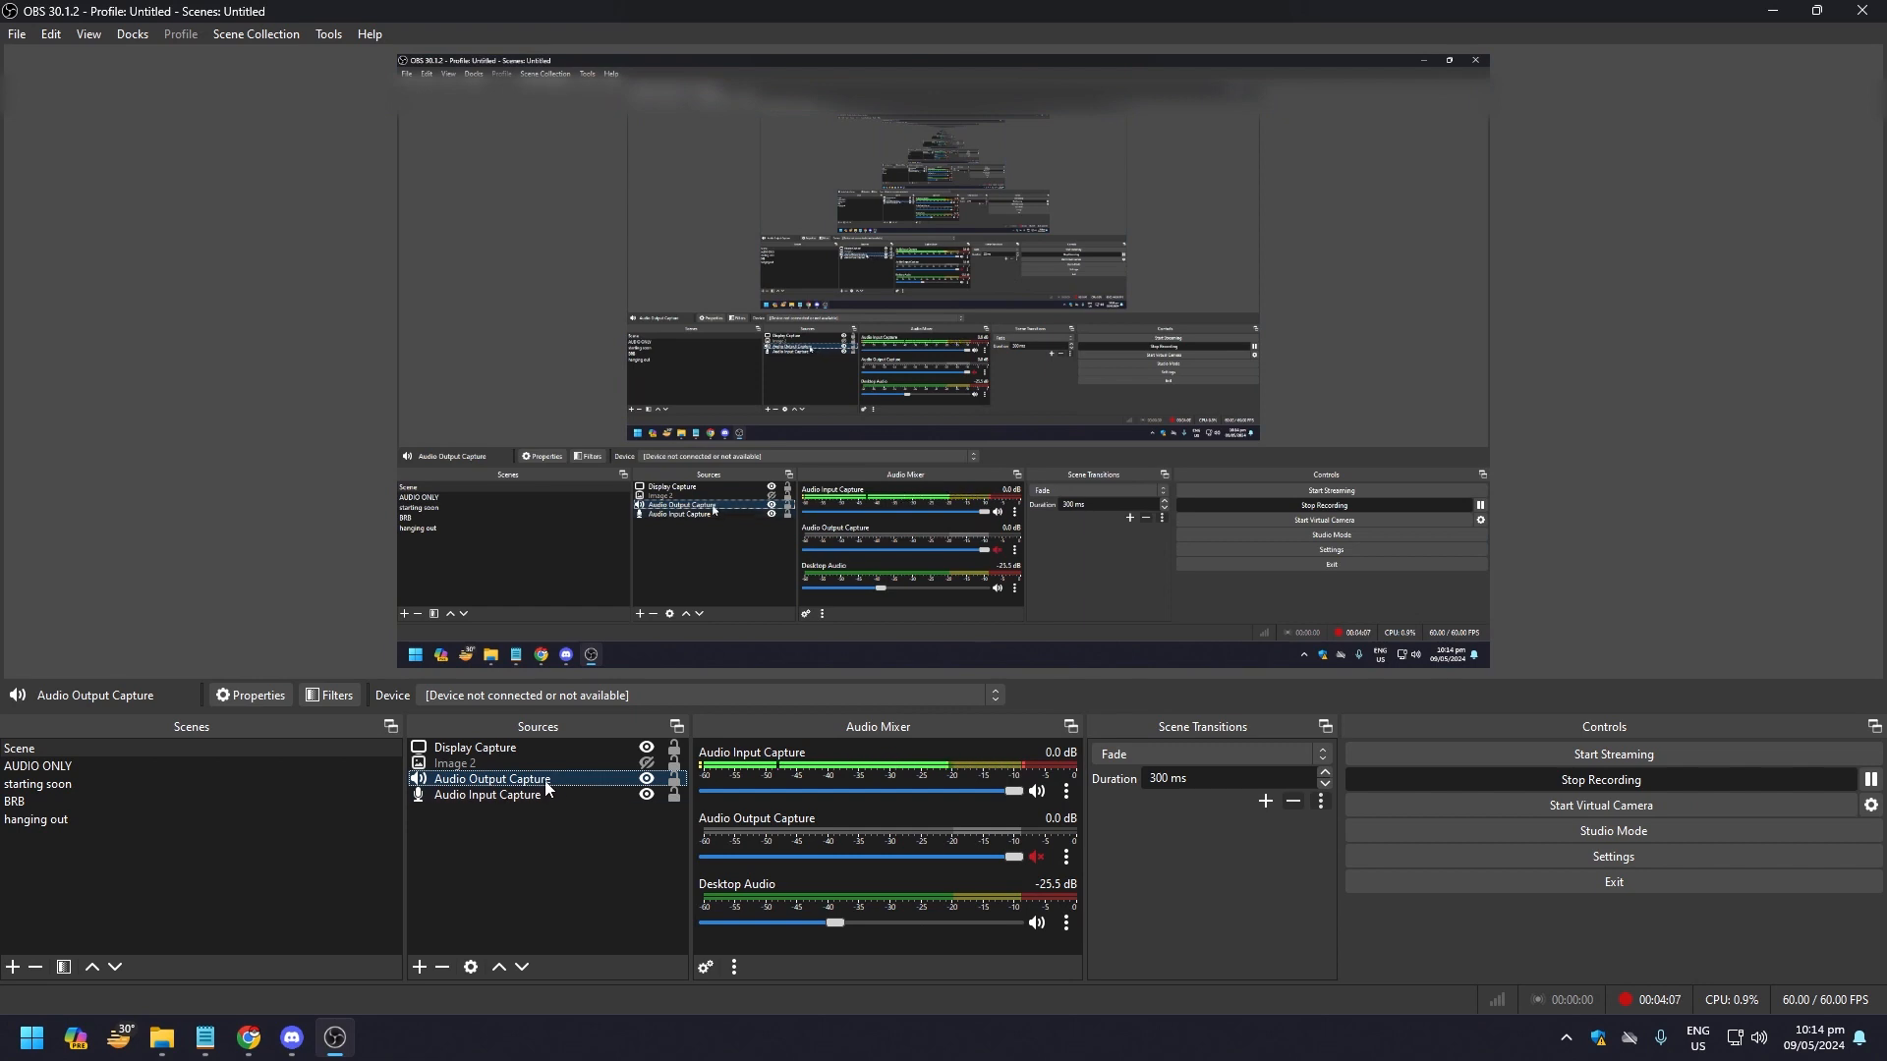
left_click(499, 800)
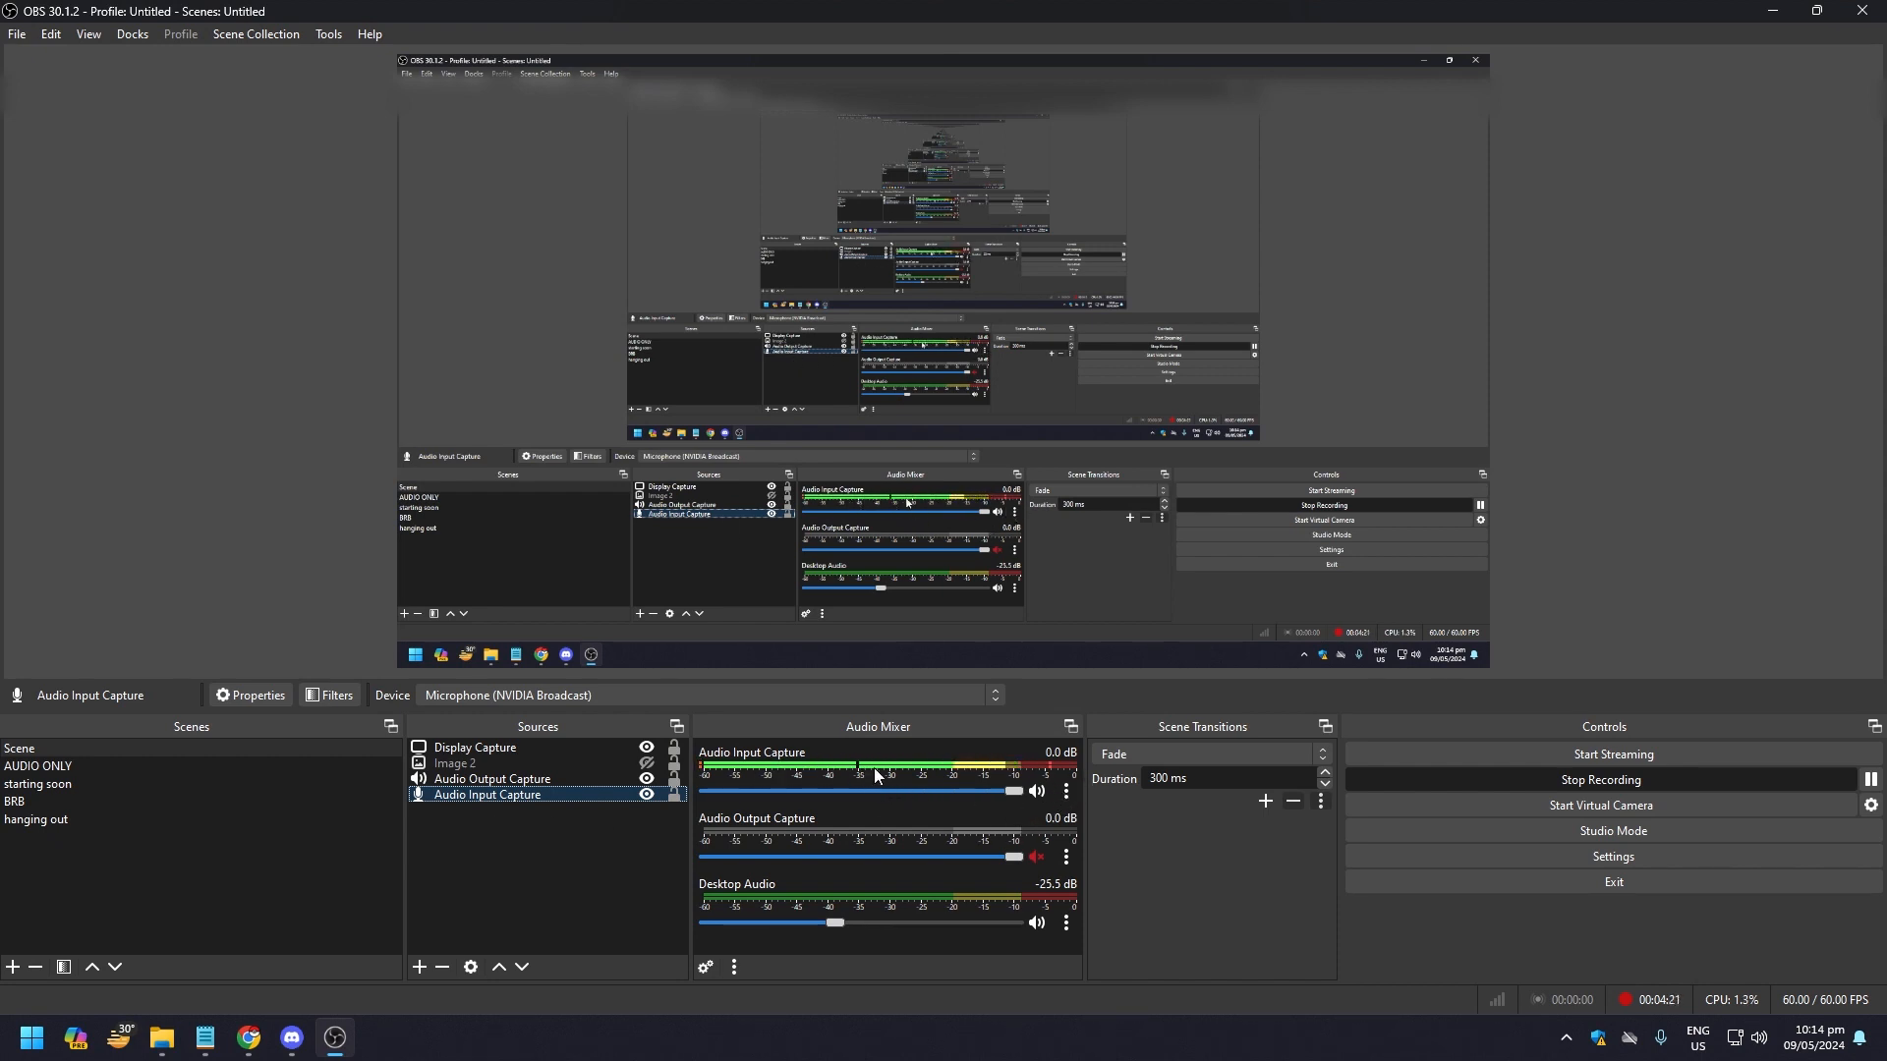
Step: Check the available devices in the Audio Input Capture properties, keeping Microphone (NVIDIA Broadcast)
left_click(1066, 791)
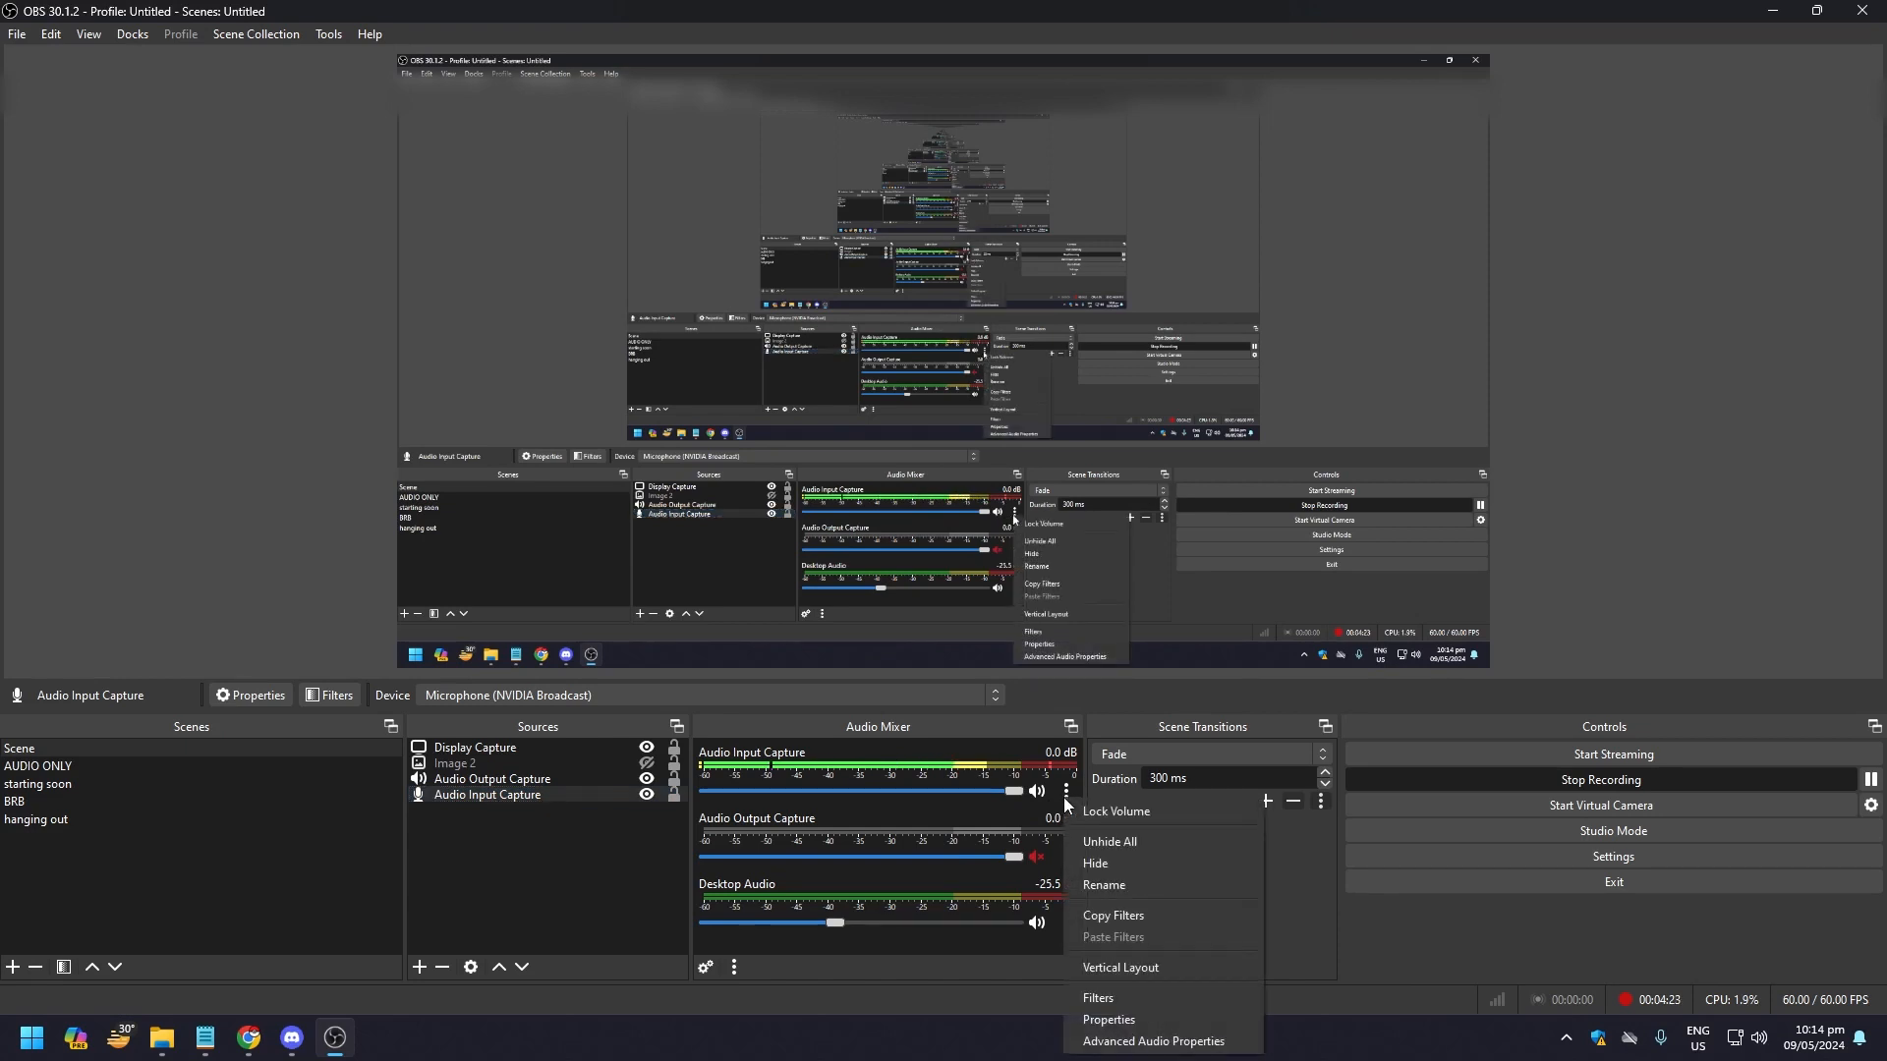
left_click(1099, 1021)
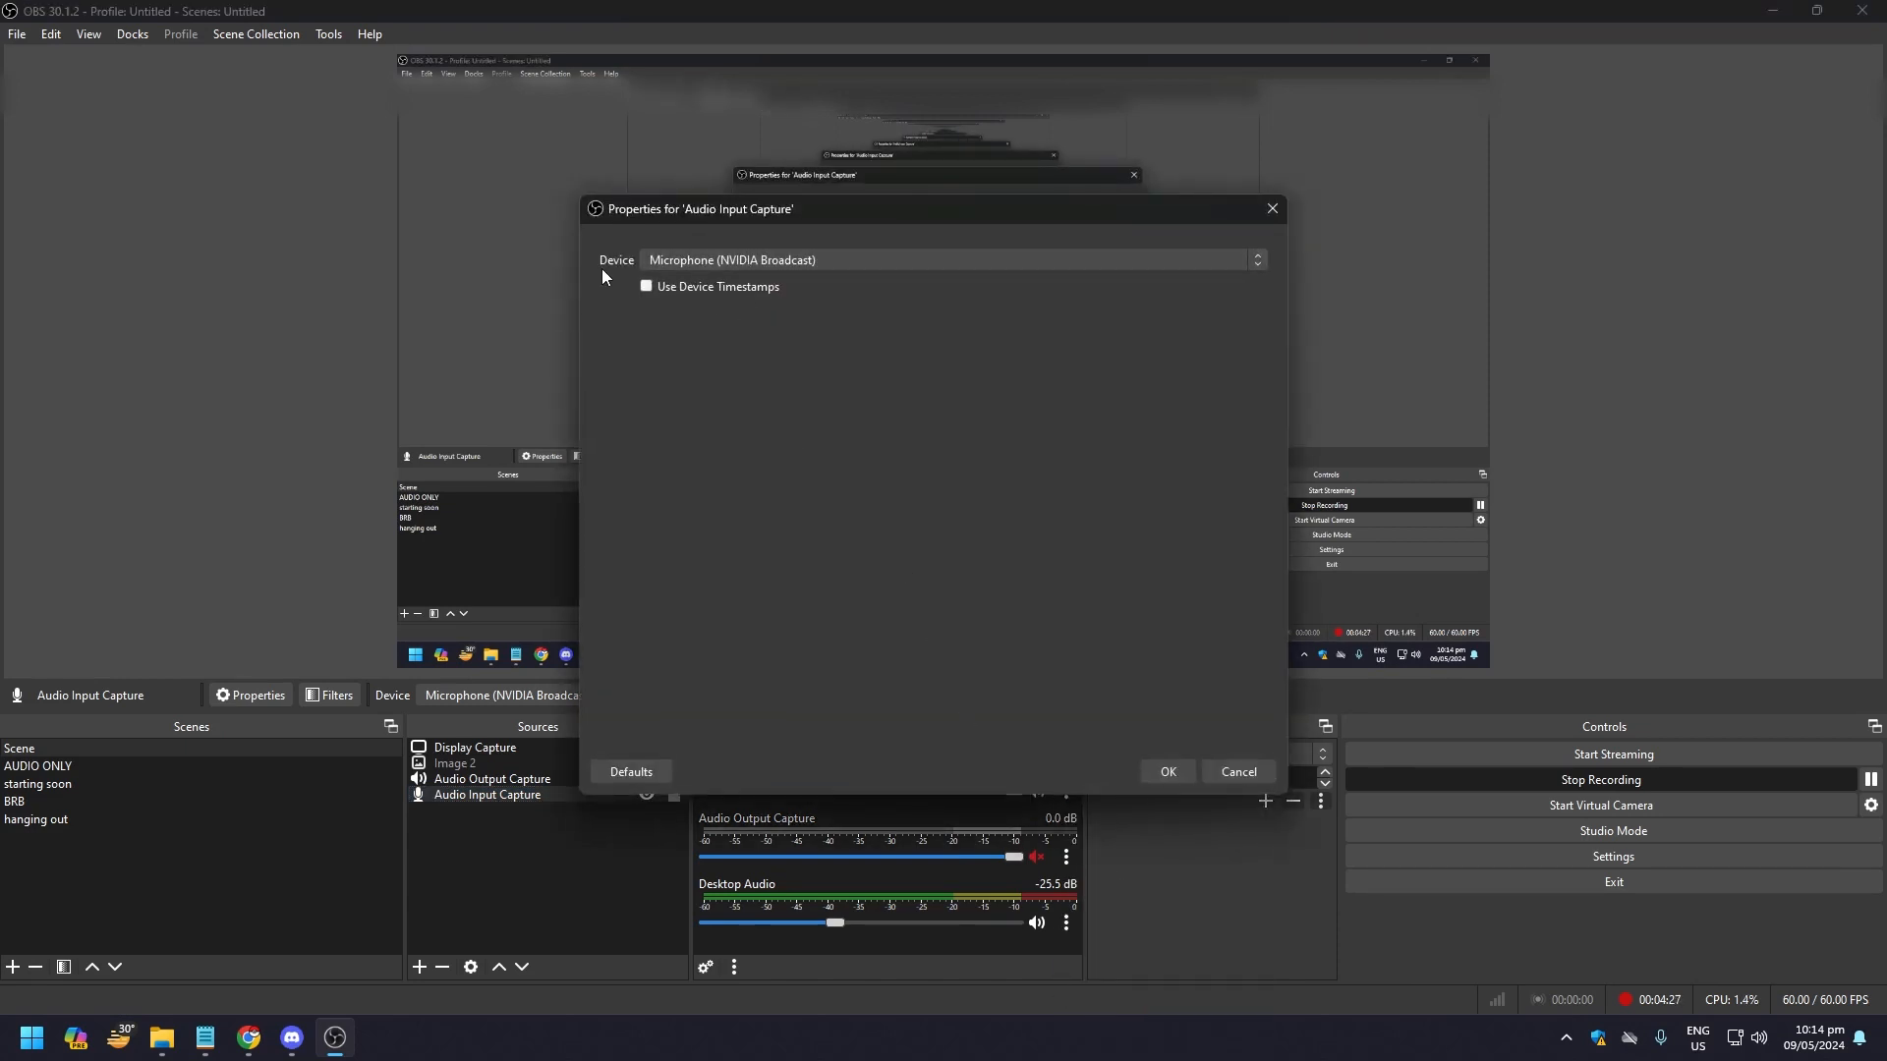
left_click(837, 264)
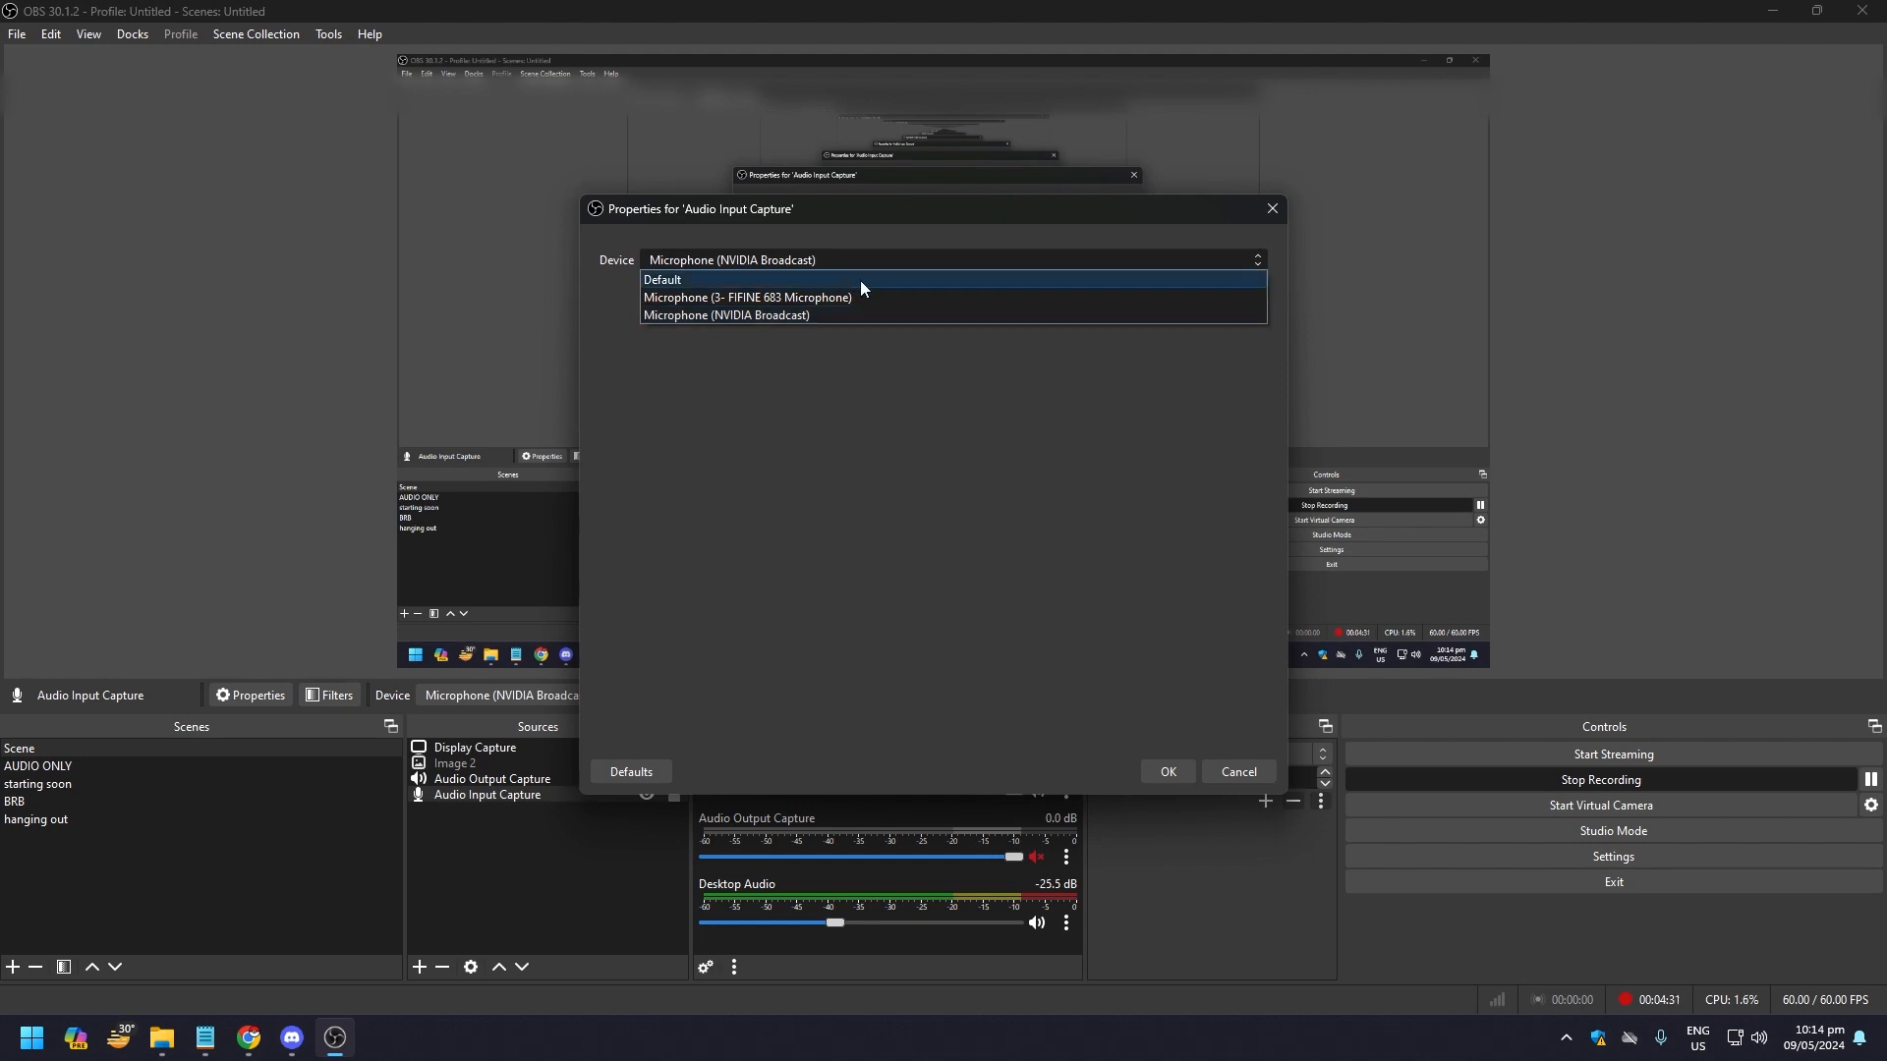
left_click(755, 397)
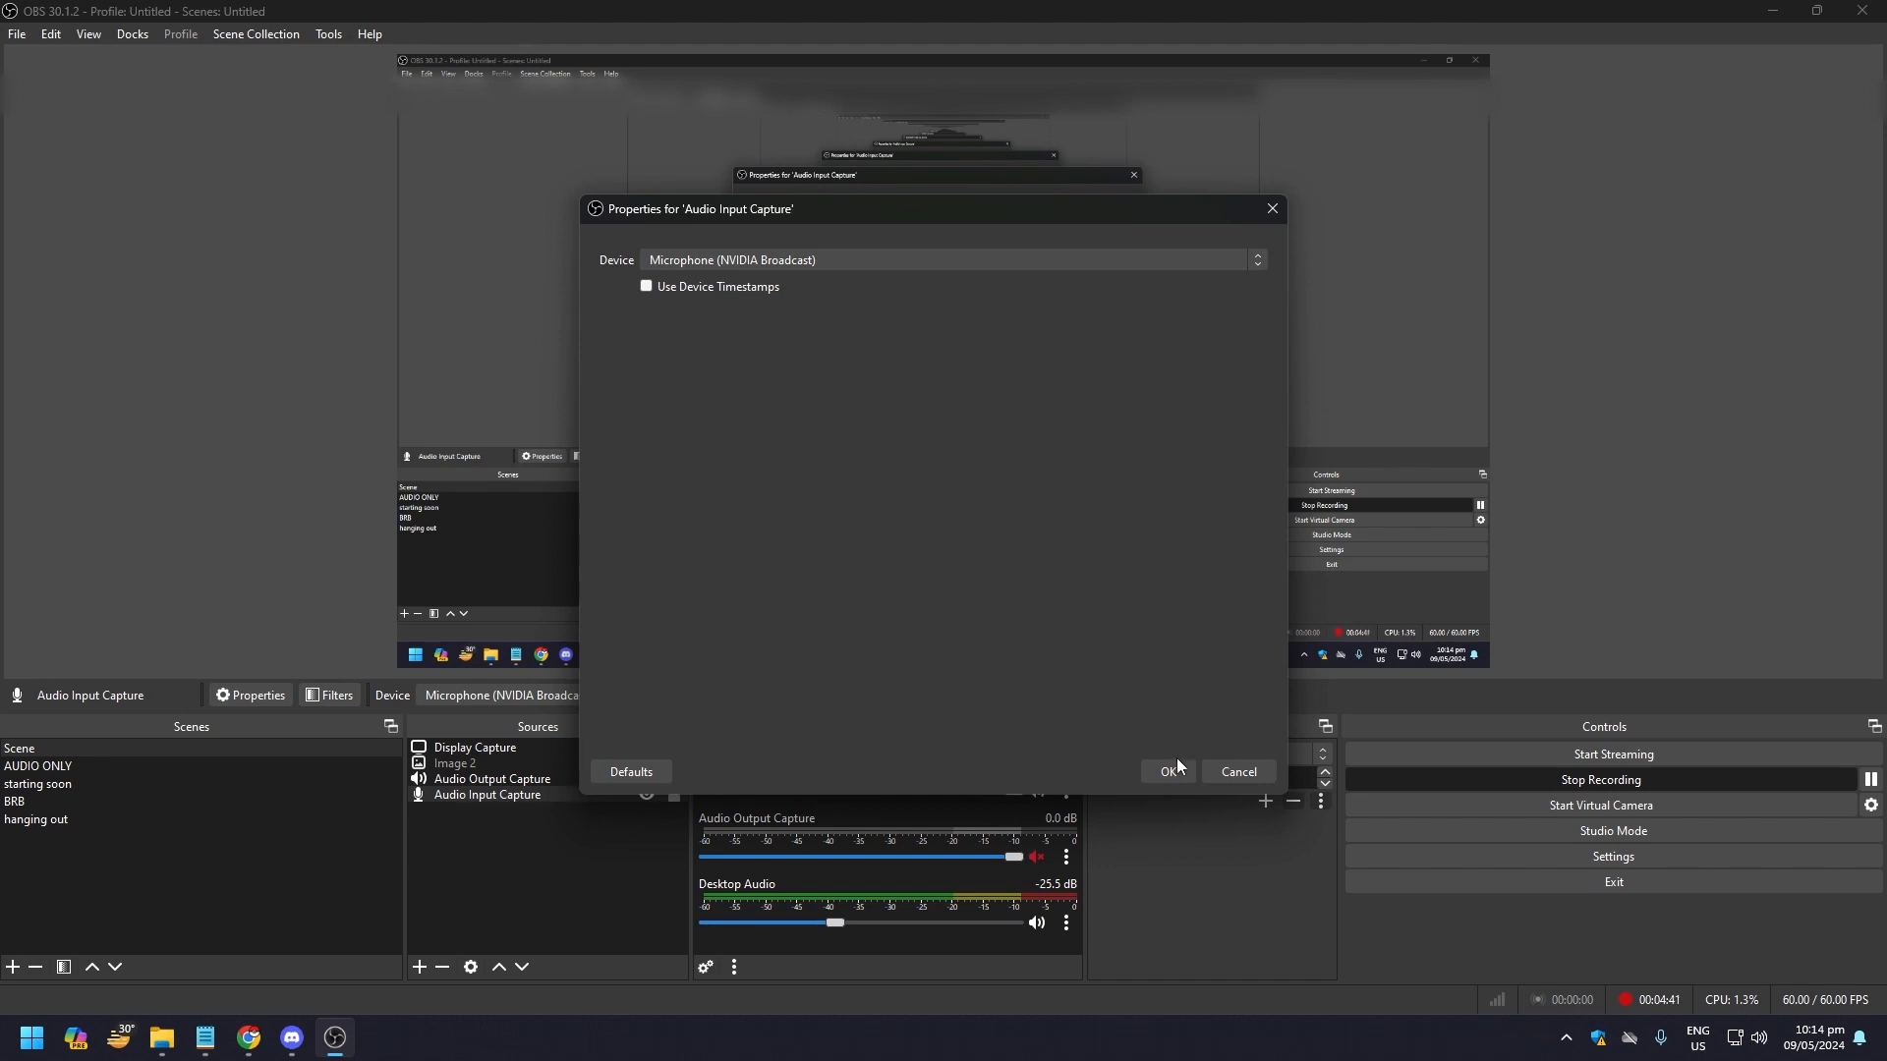
left_click(1148, 764)
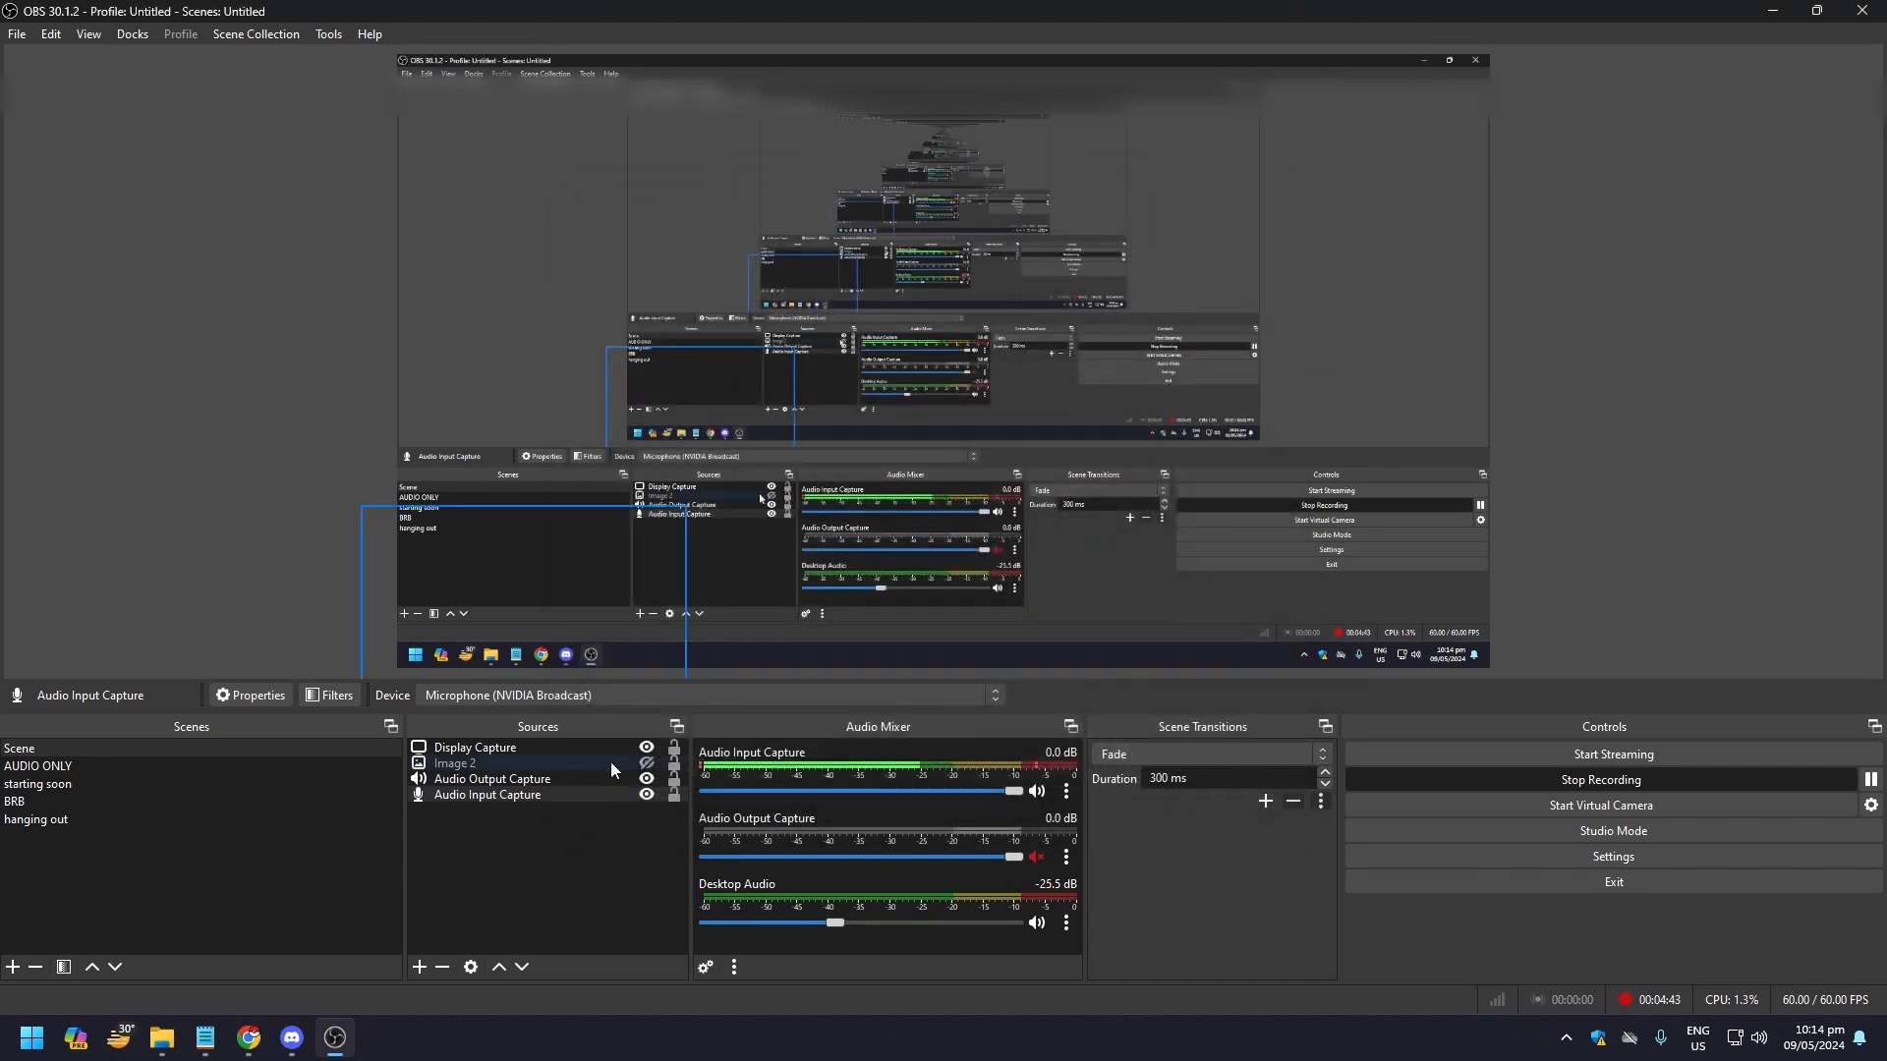
Step: Look over the Display Capture, Audio Output Capture and Audio Input Capture sources in turn
left_click(513, 746)
left_click(515, 779)
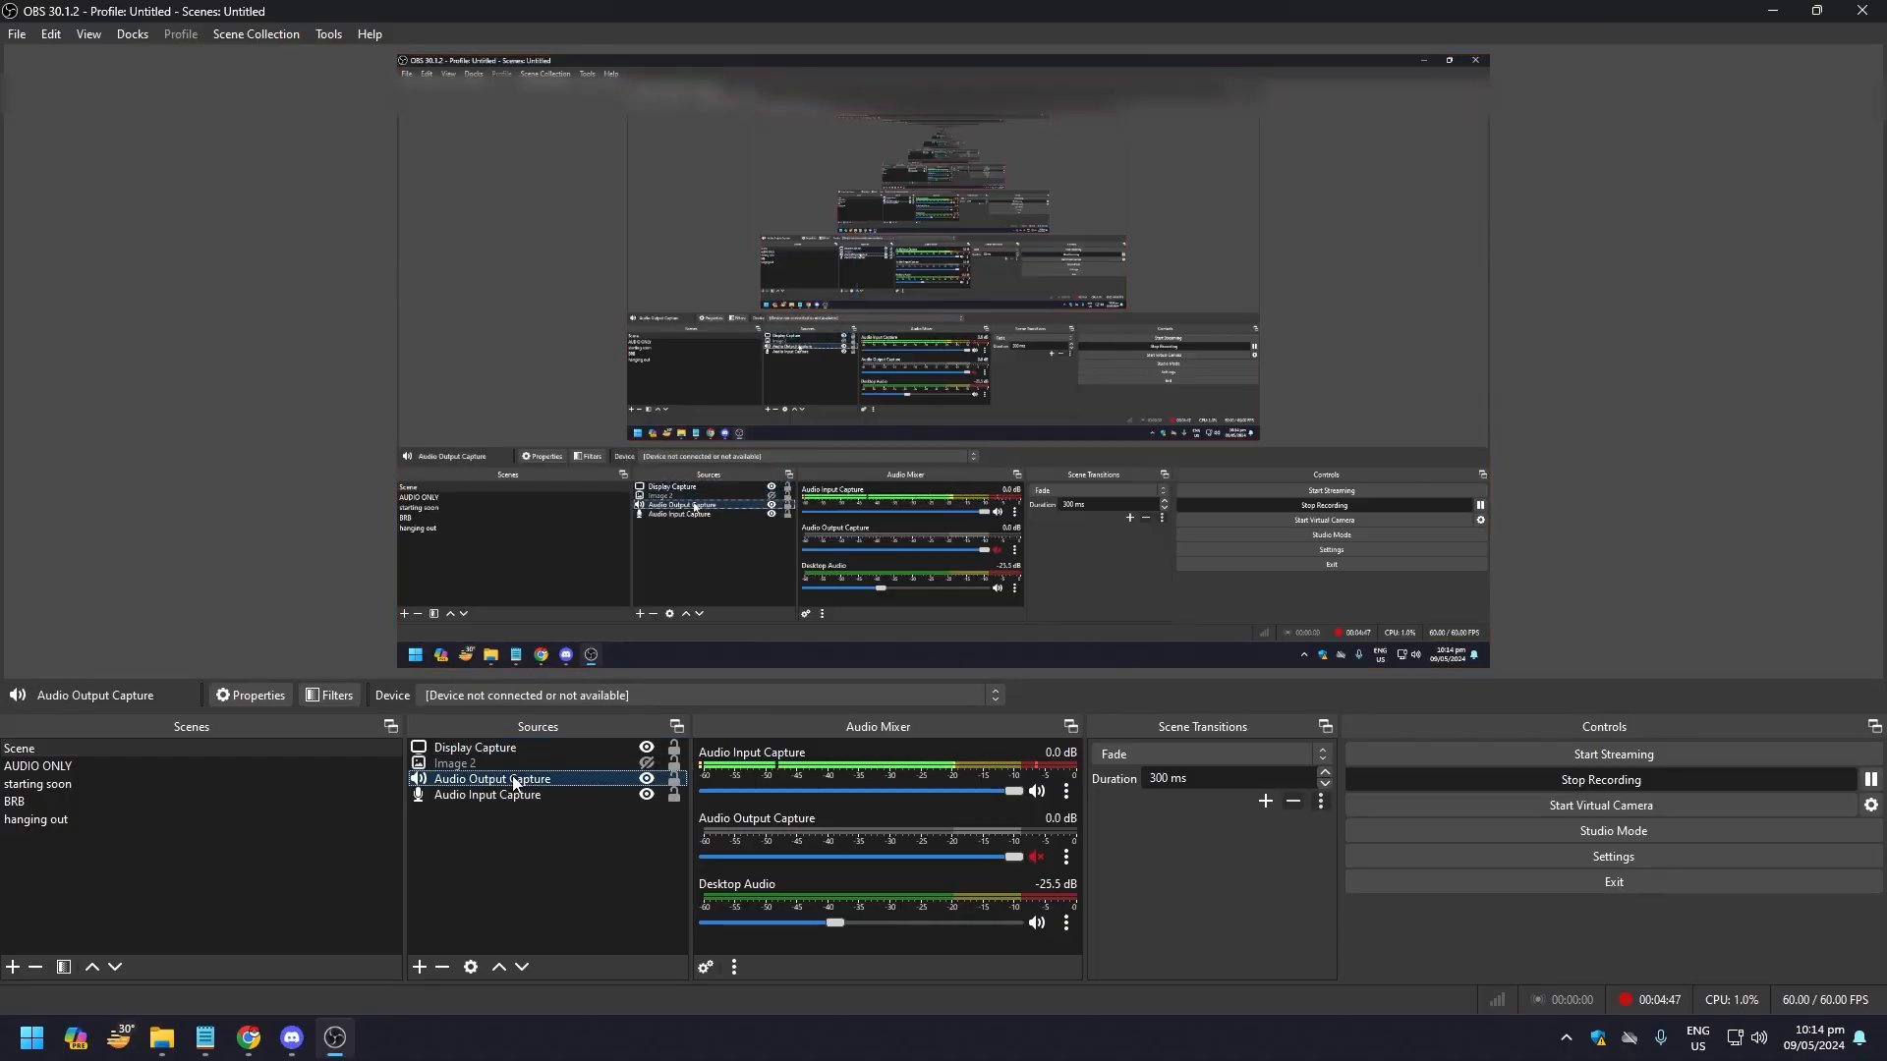
left_click(519, 795)
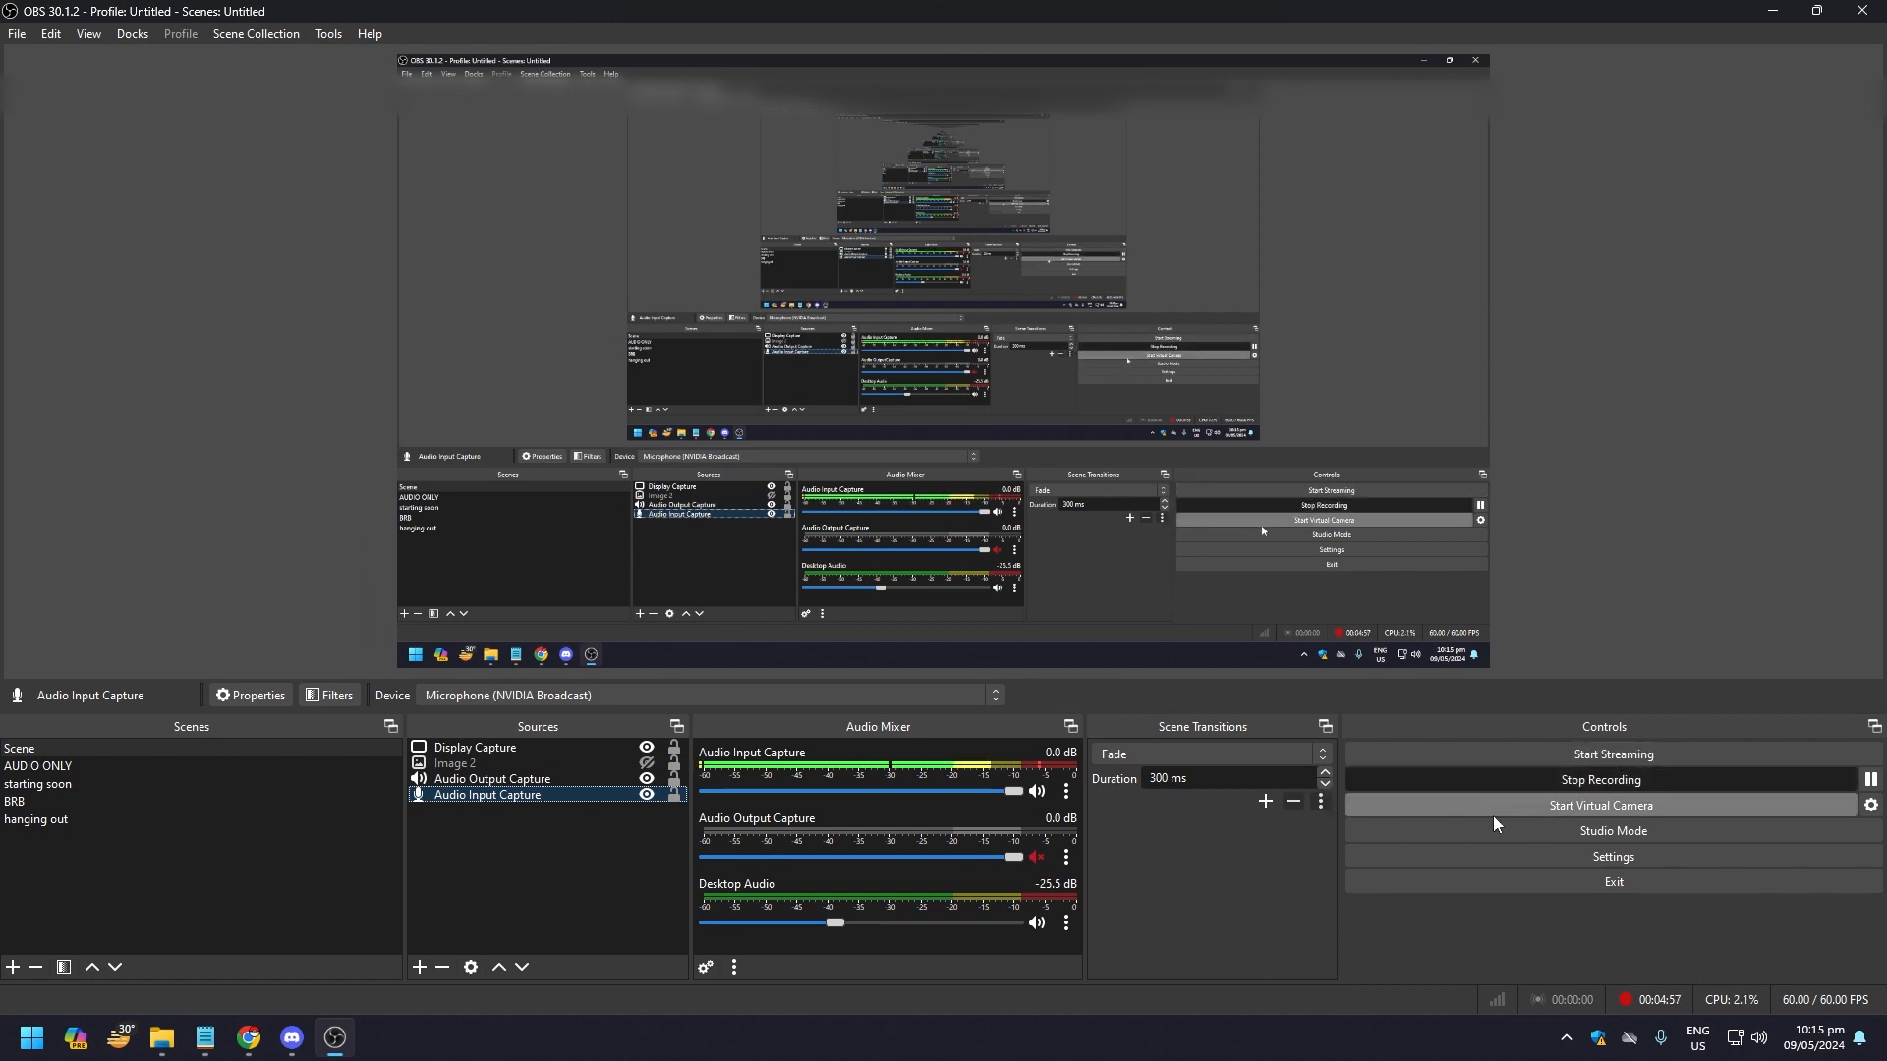
Step: Open the OBS settings and review the streaming output, audio device and video resolution options
left_click(1535, 849)
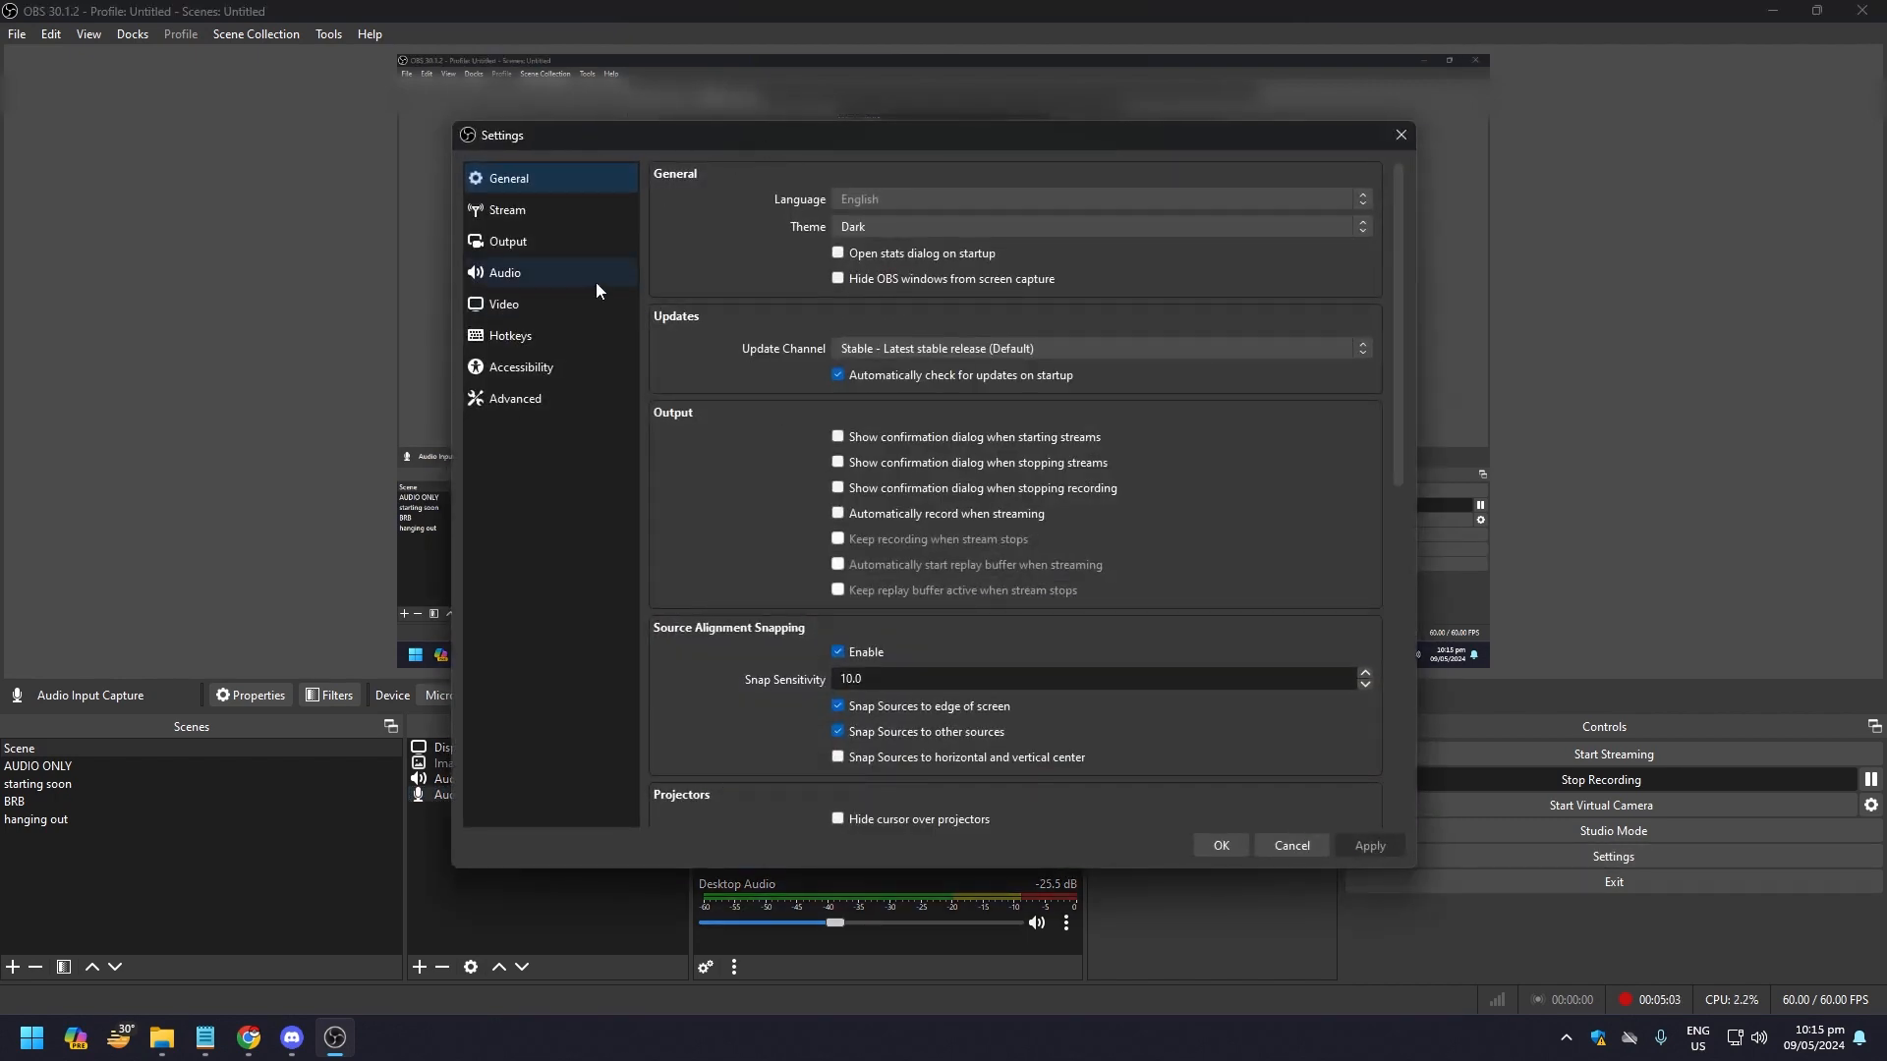
left_click(513, 243)
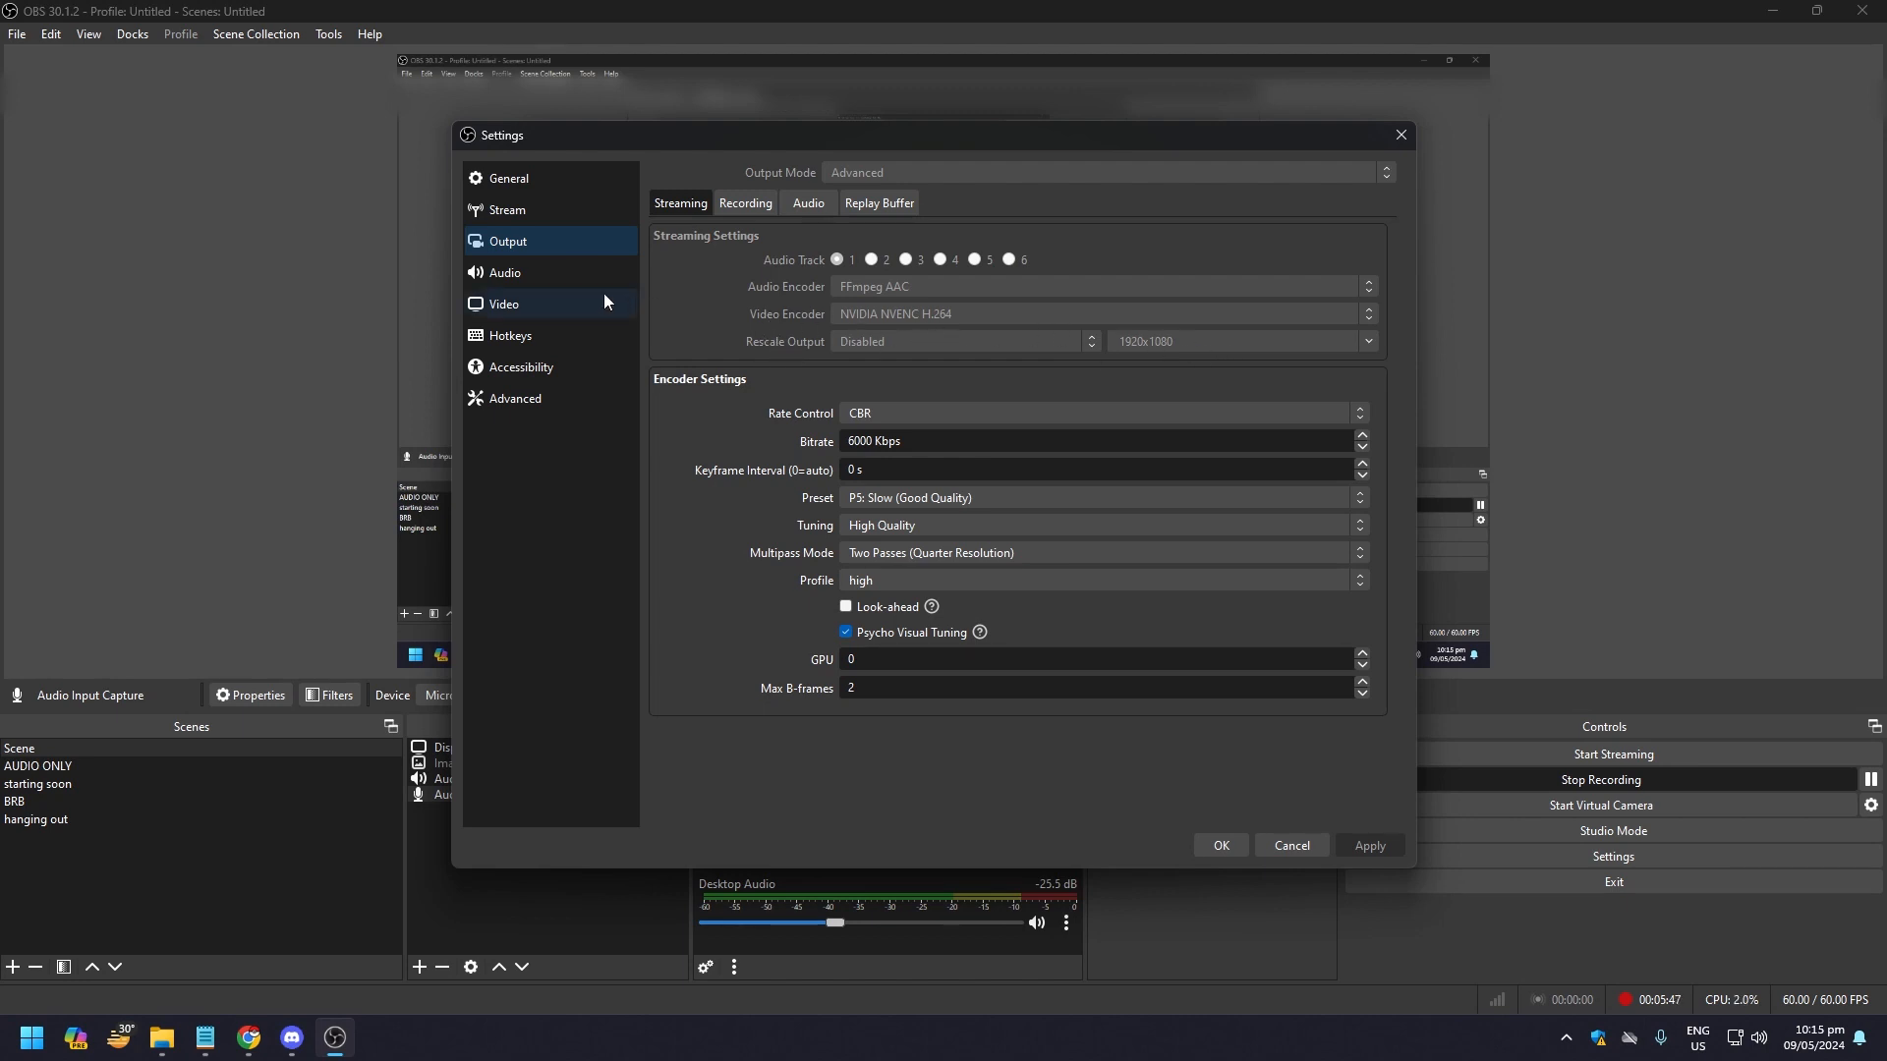
left_click(544, 275)
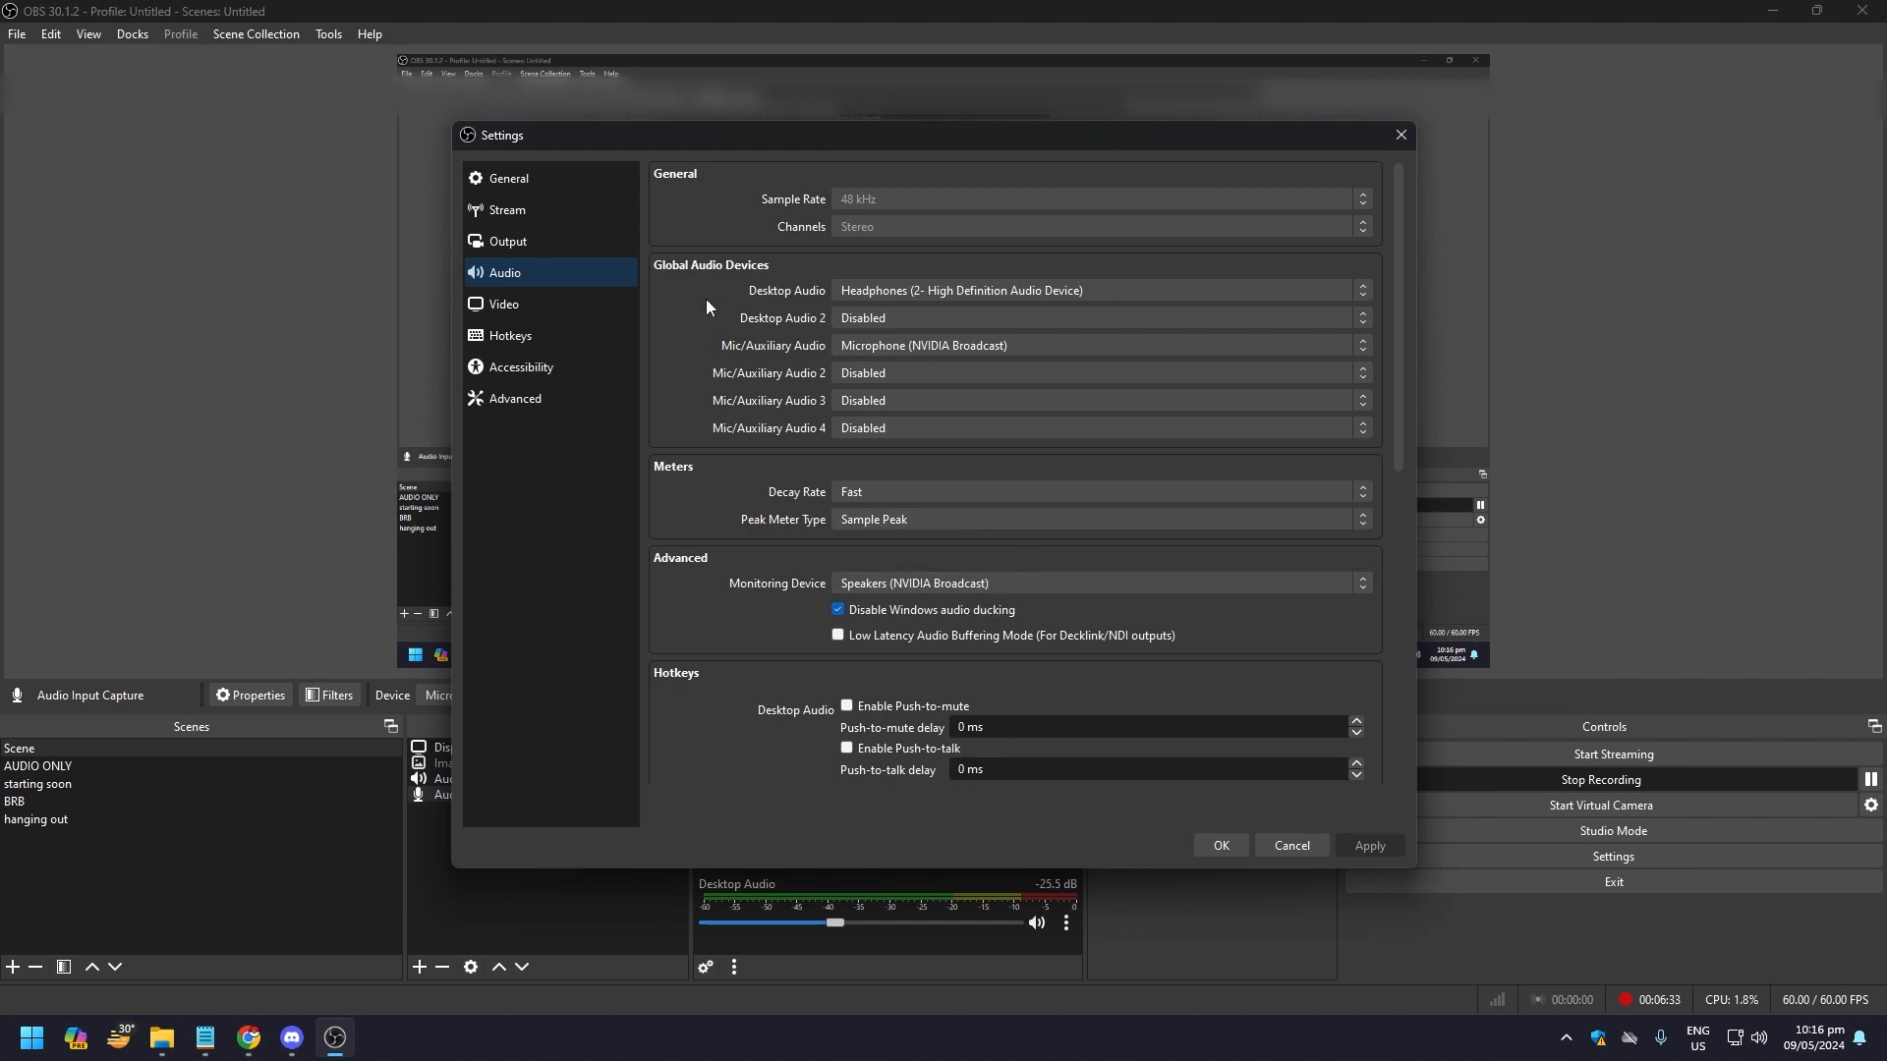
left_click(539, 312)
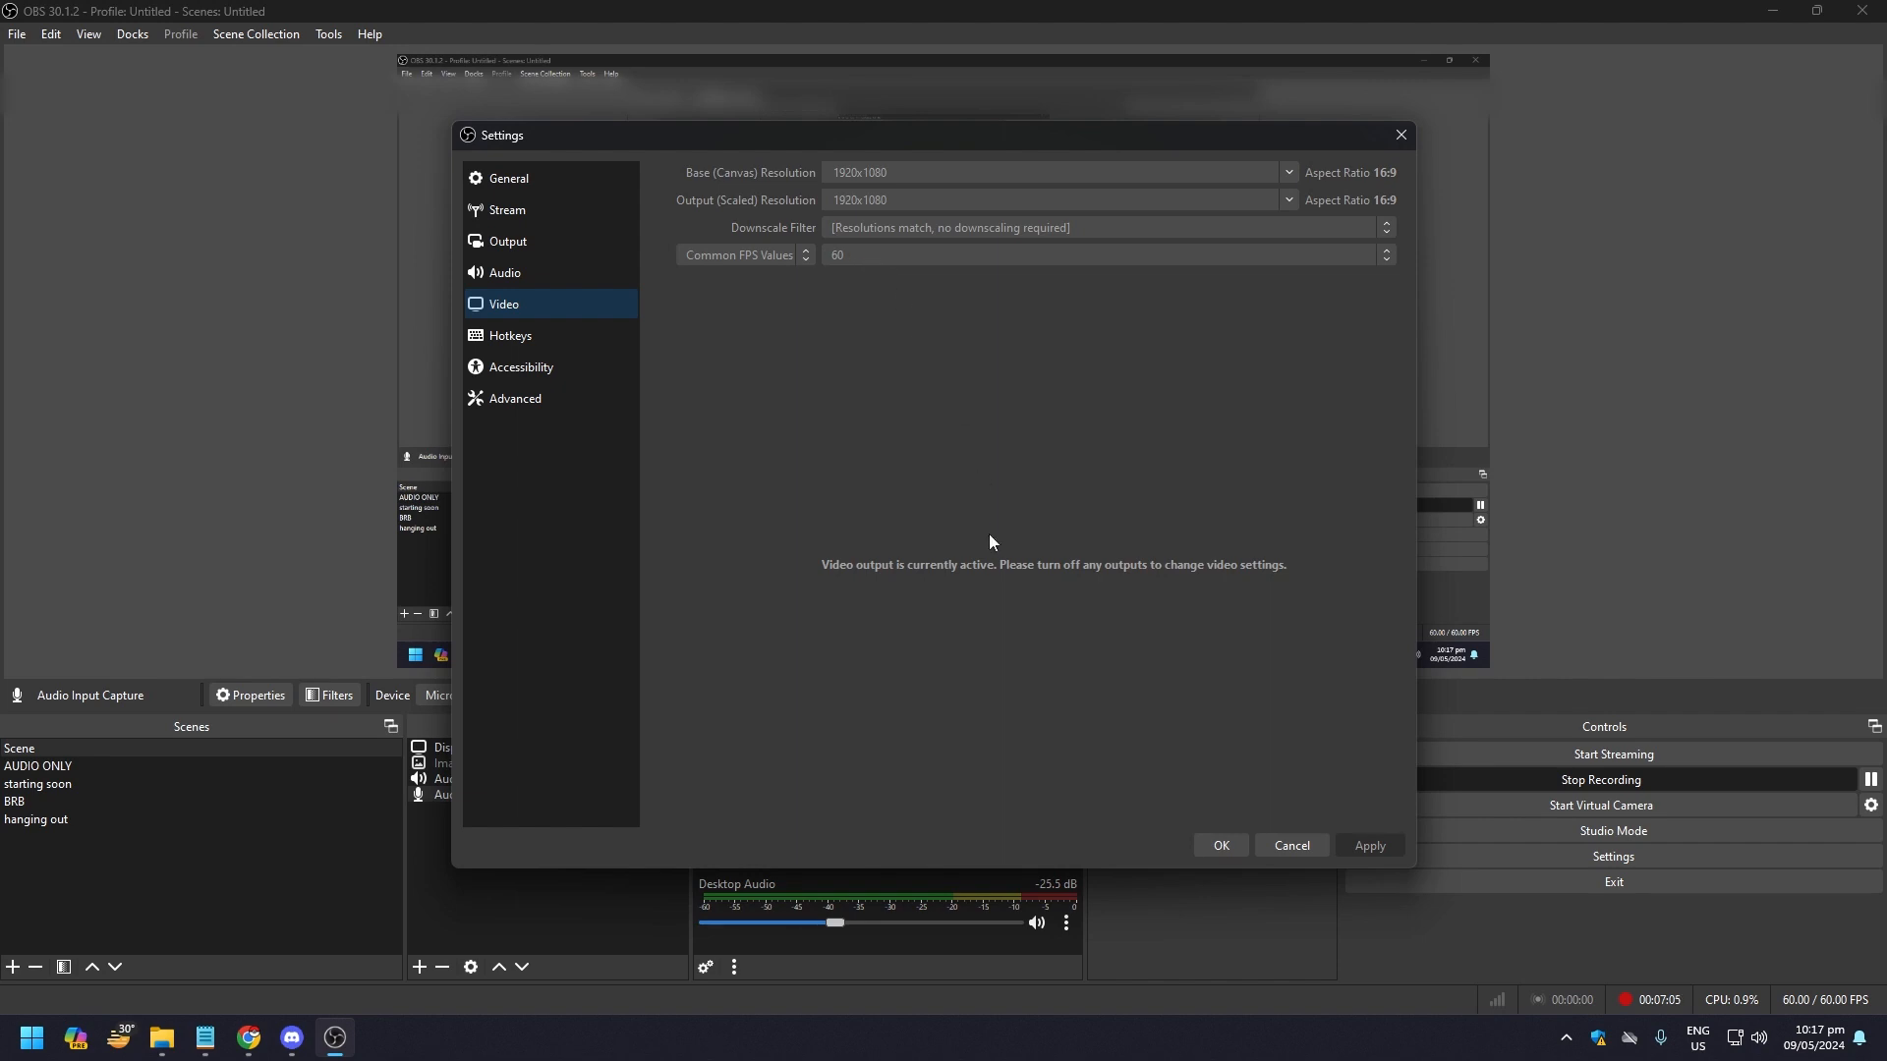
Step: Open the stream settings and select Custom as the streaming service
left_click(509, 210)
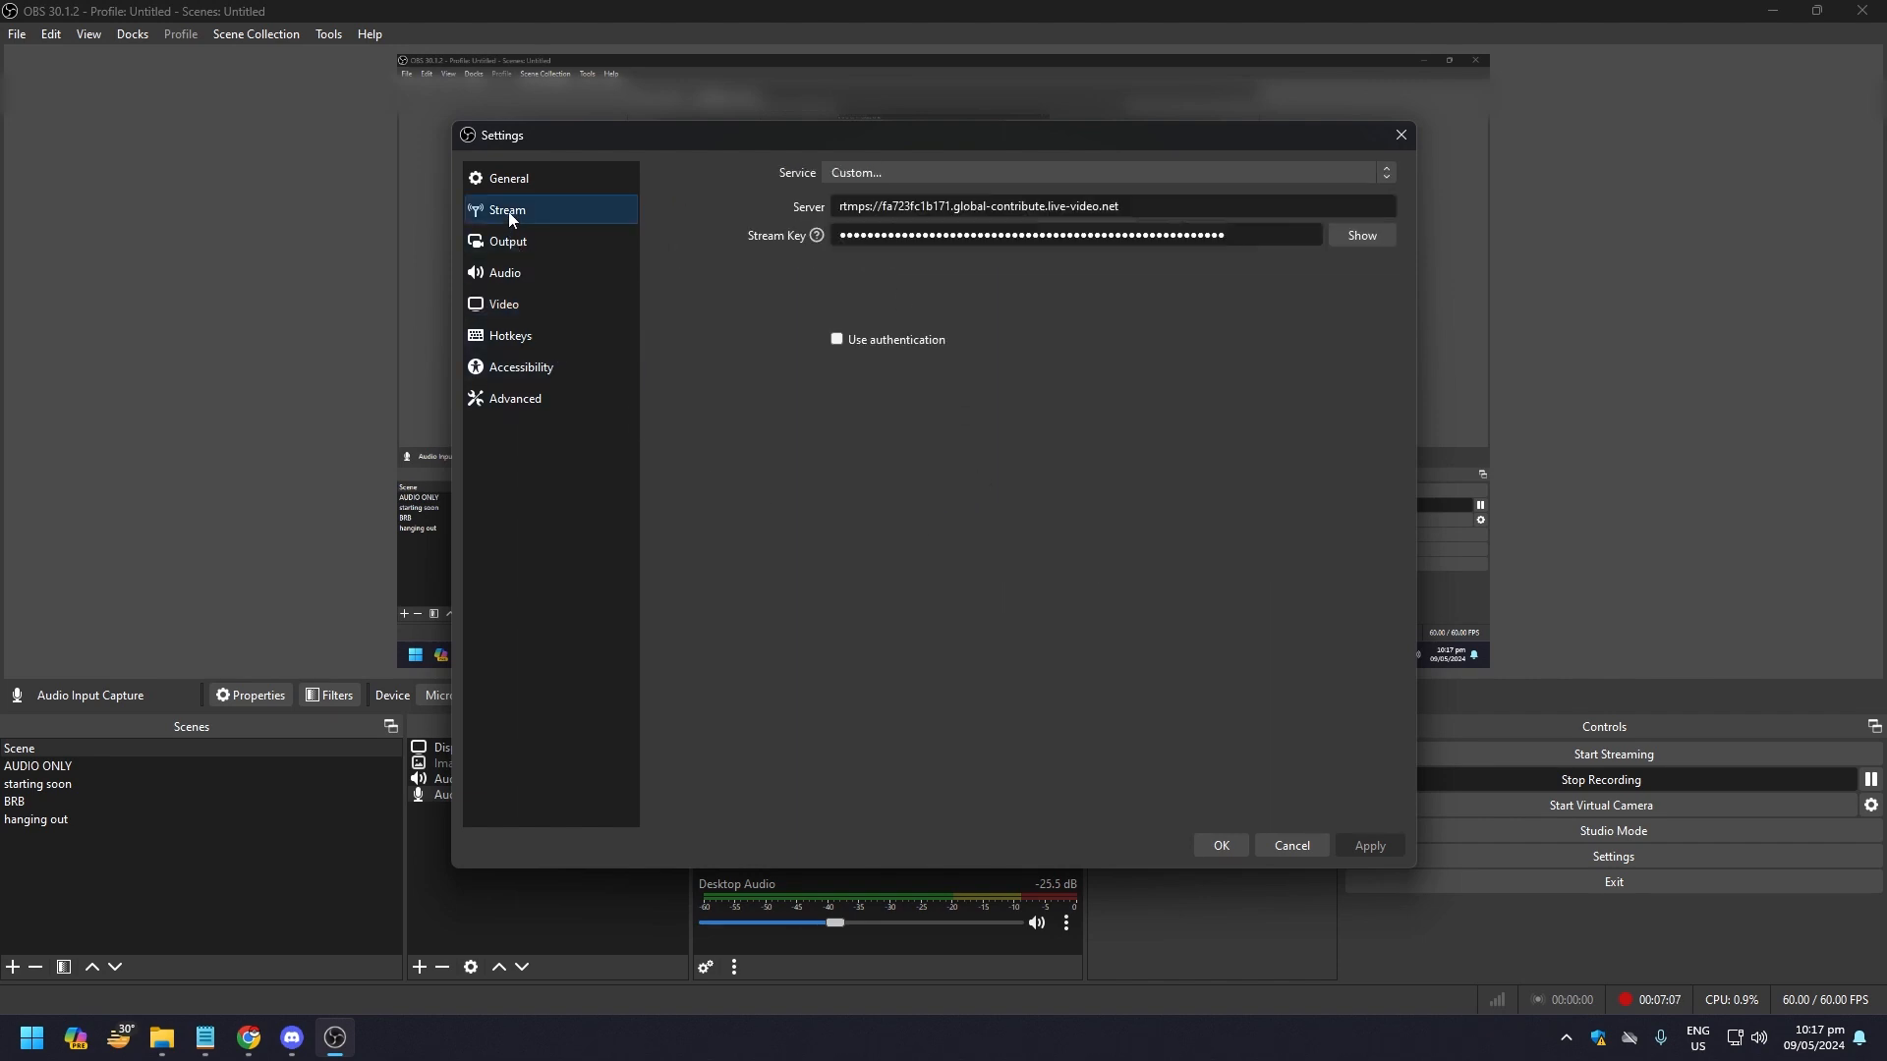
left_click(956, 179)
left_click(857, 191)
left_click(880, 173)
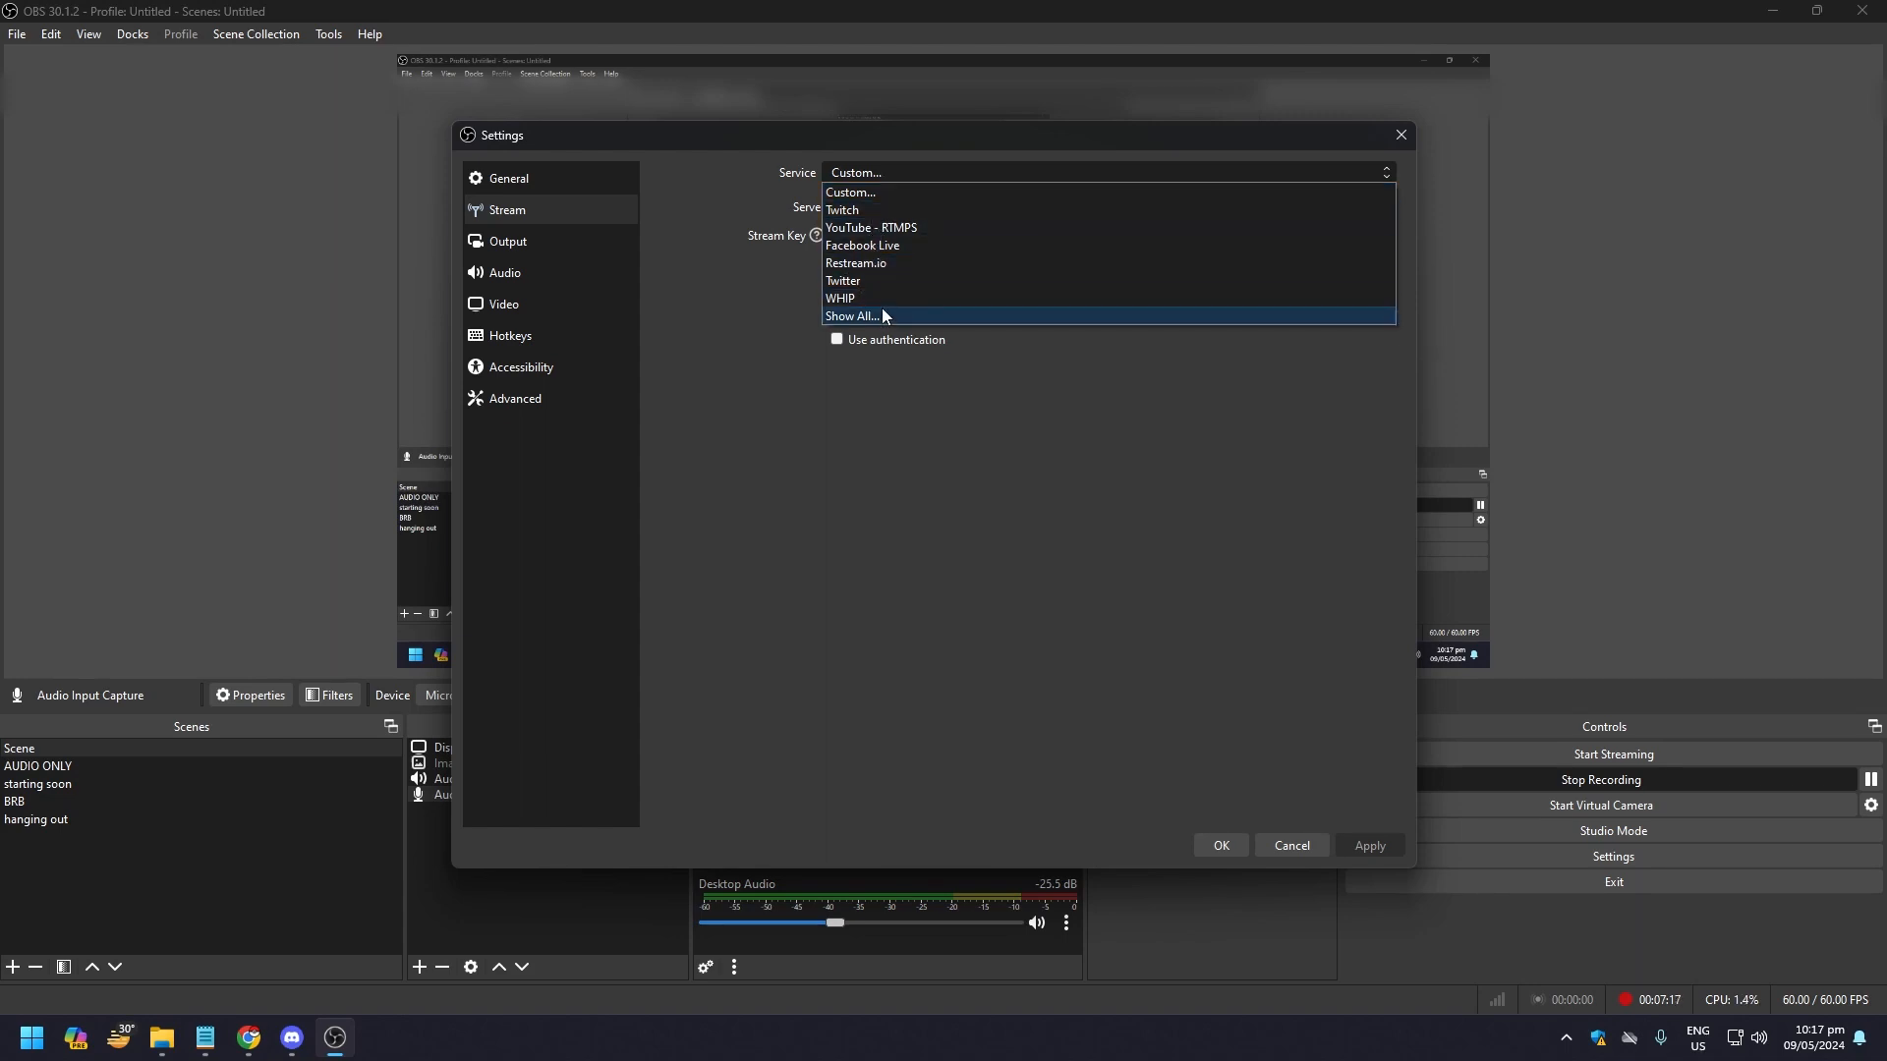
left_click(721, 211)
left_click(877, 175)
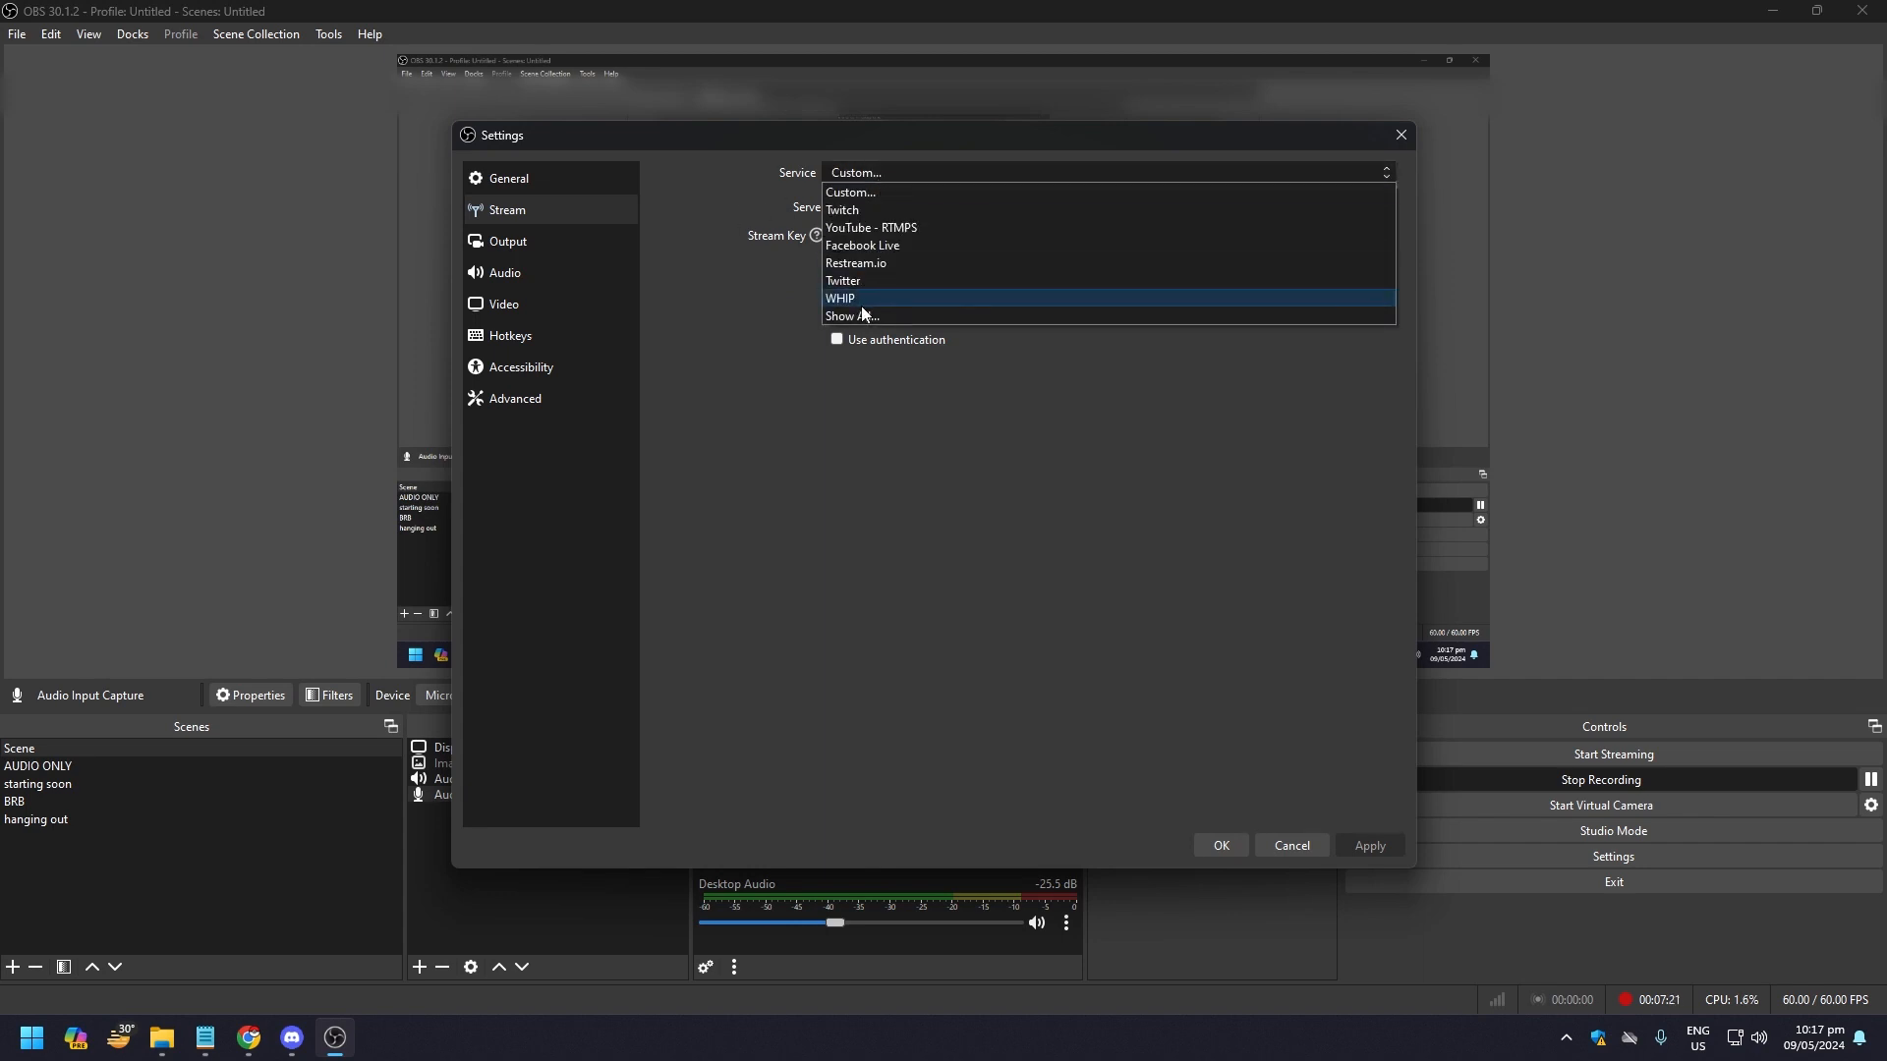
left_click(851, 193)
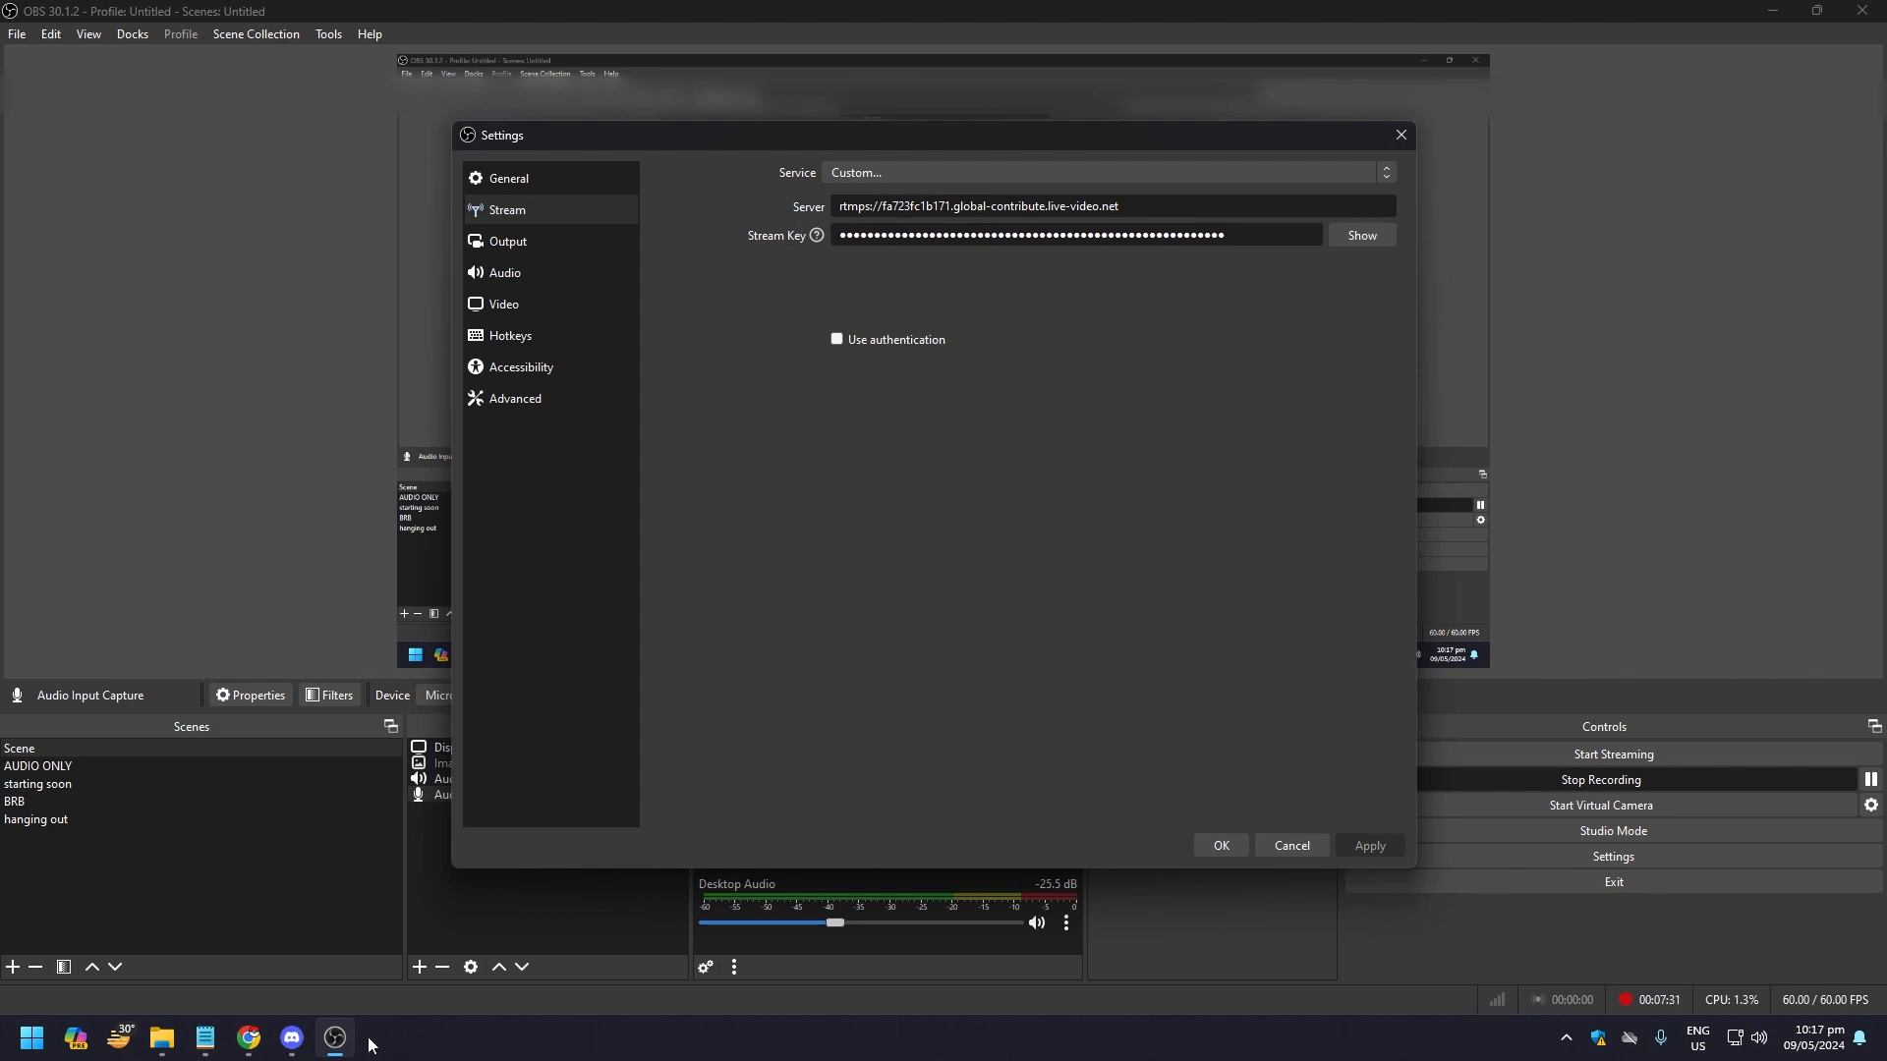
Step: Switch to the Kick Creator Dashboard in Chrome and copy the stream URL
left_click(249, 1038)
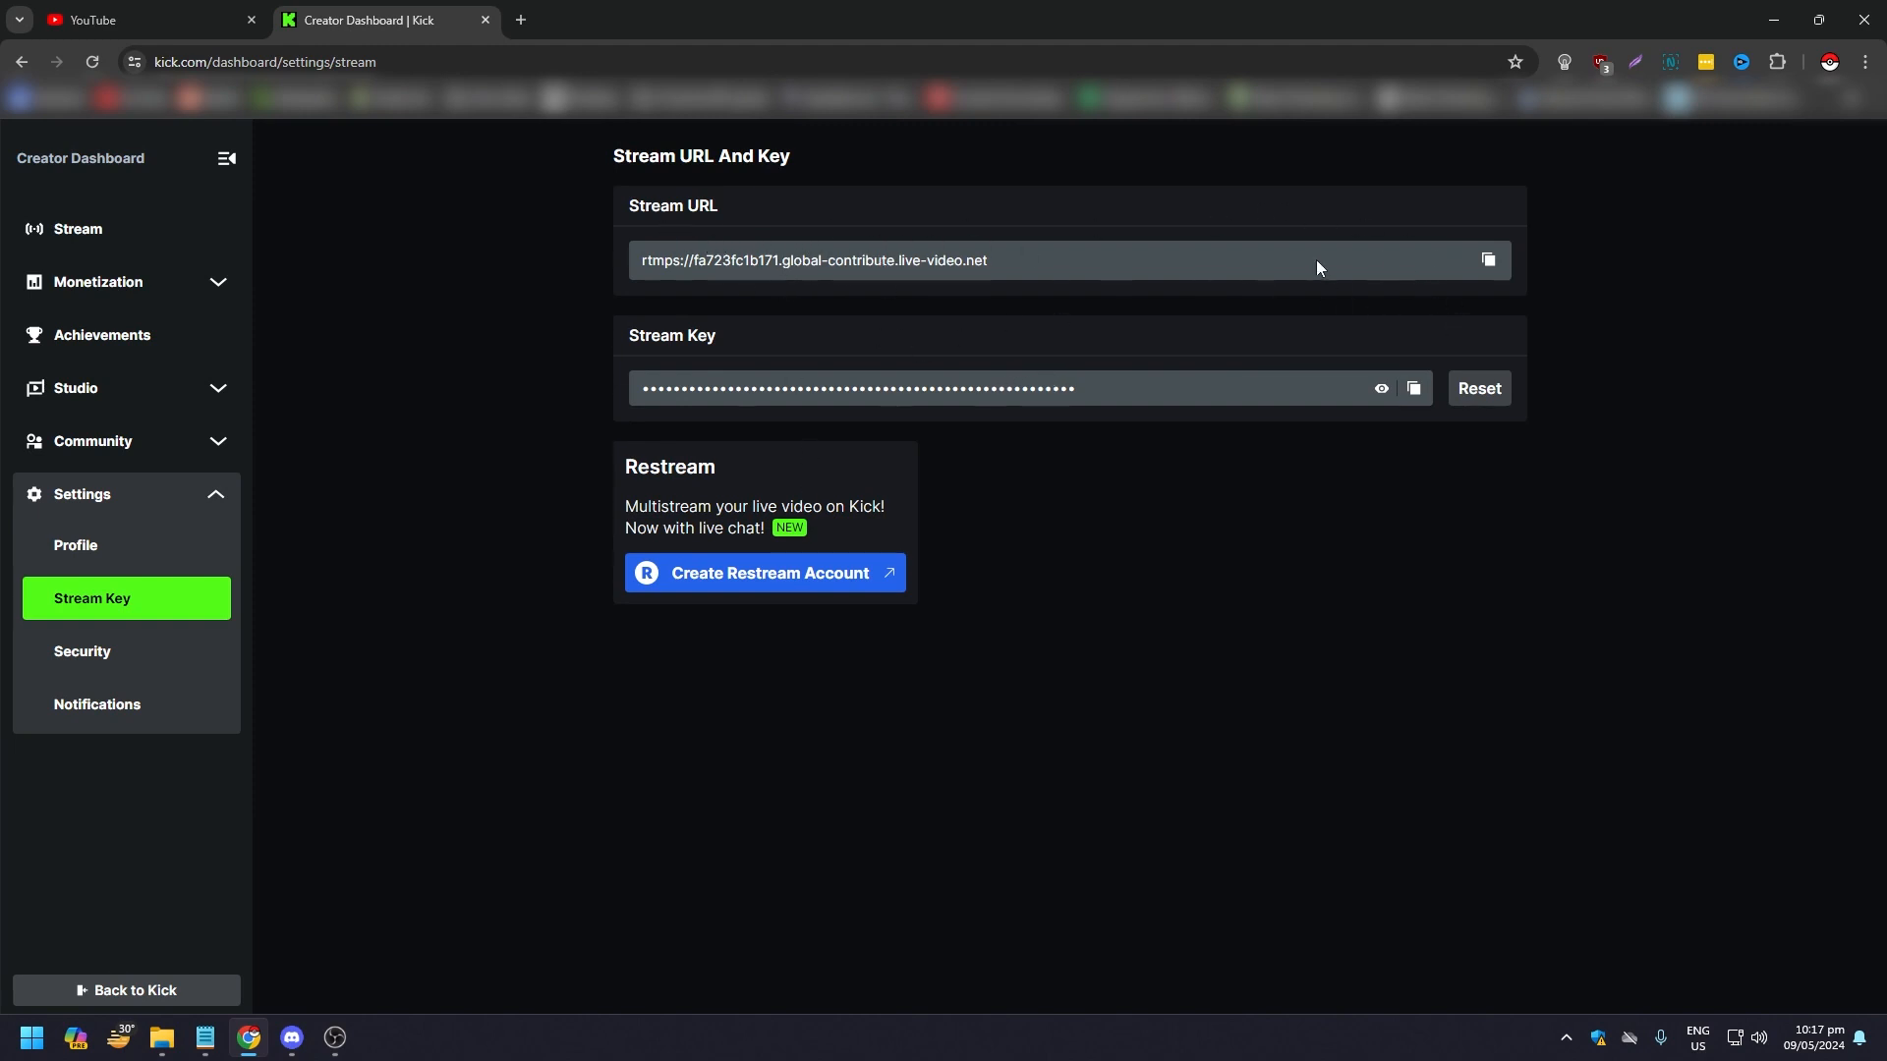
left_click(1483, 263)
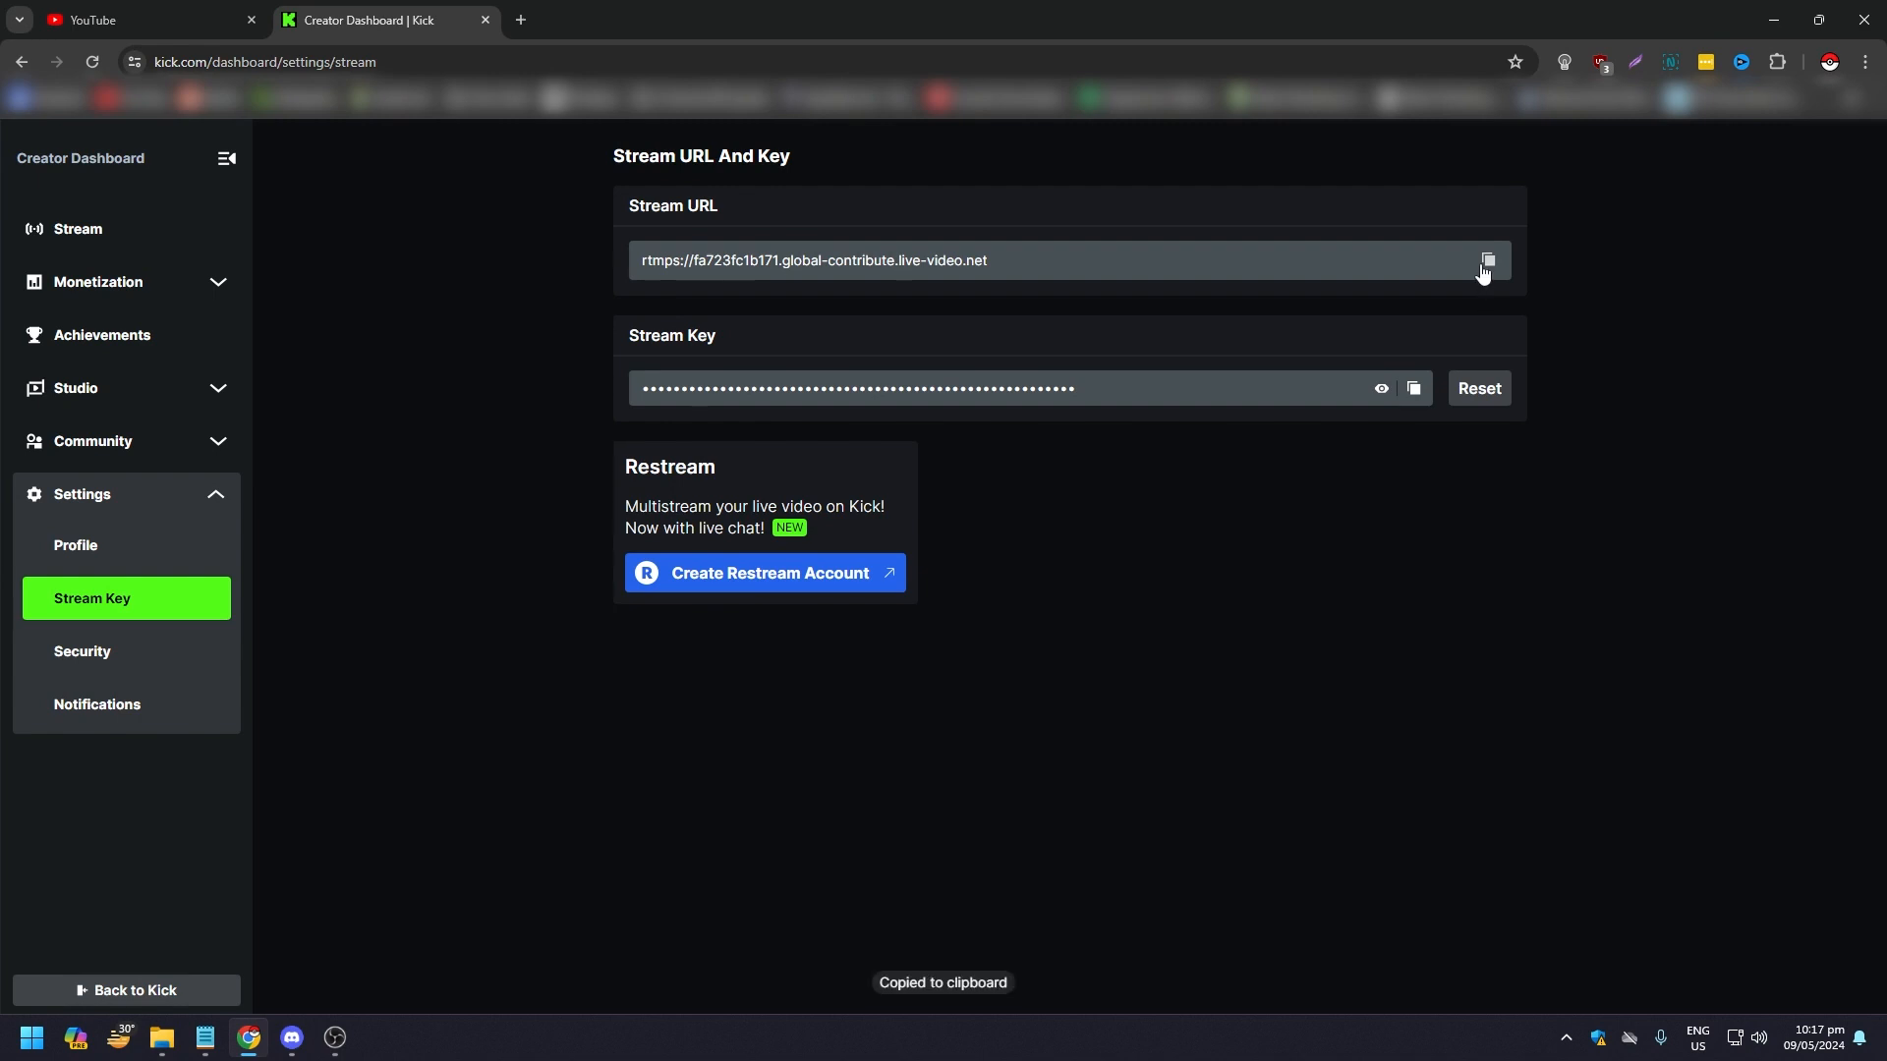